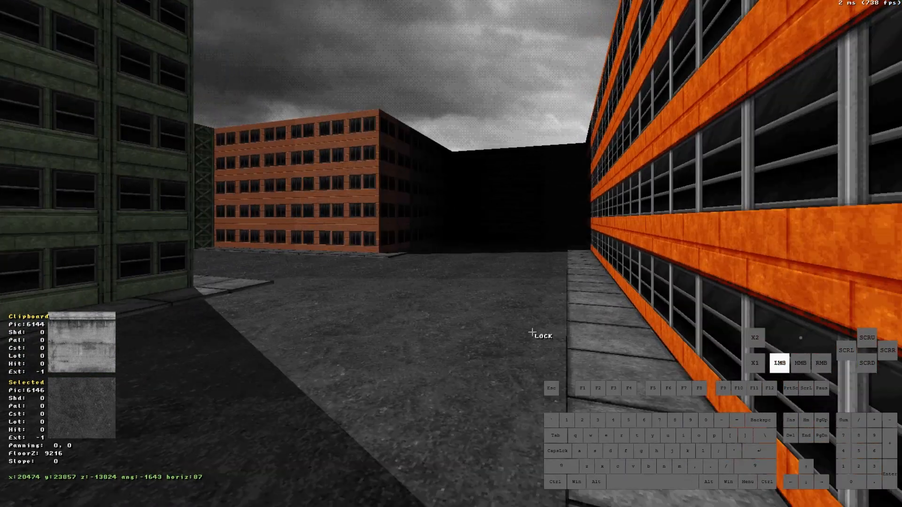
Examine the city street and concrete tunnel by moving the camera through the map in the 3D view.
{"action": "left_click_drag", "start_coordinate": [532, 333], "coordinate": [532, 333]}
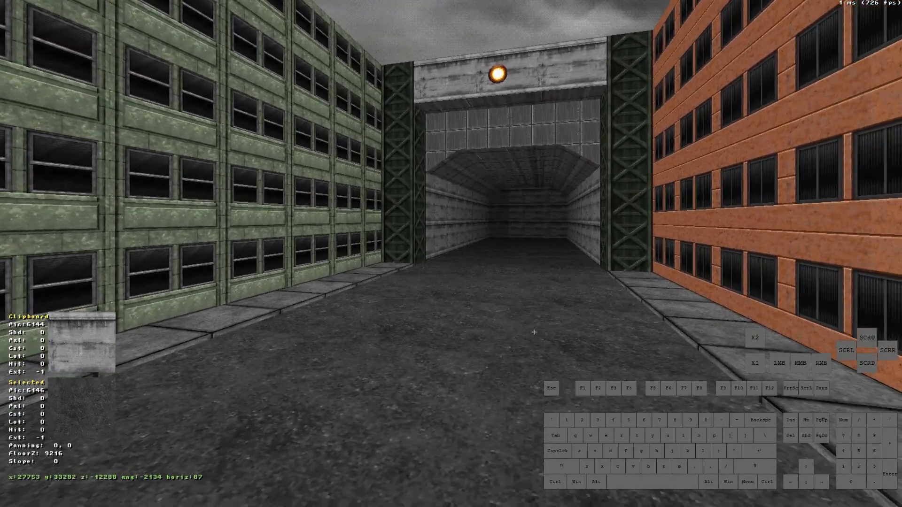
{"action": "key", "text": "Up"}
{"action": "key", "text": "Right"}
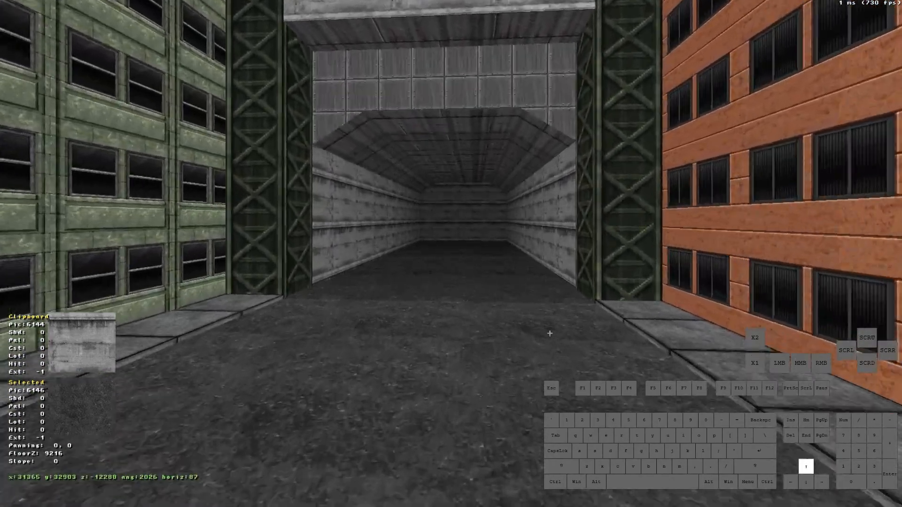
{"action": "key", "text": "Right"}
{"action": "key", "text": "shift+Up"}
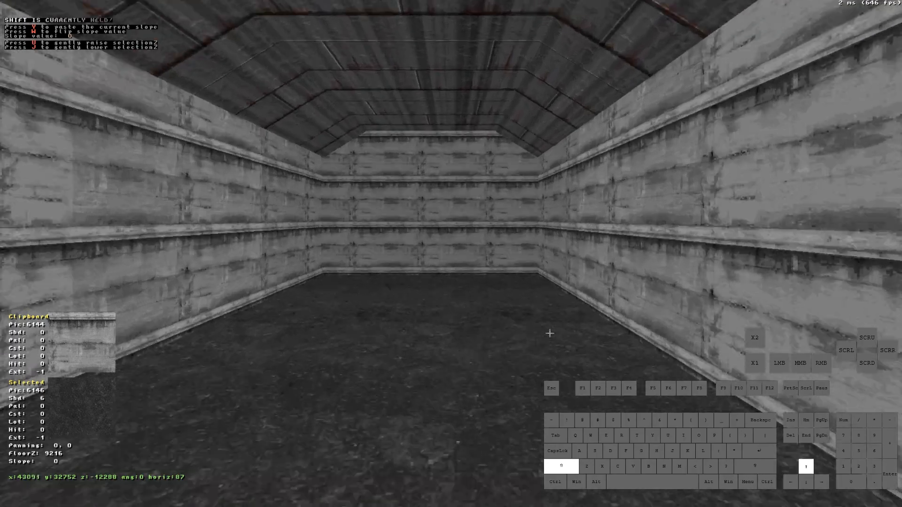
{"action": "key", "text": "Left"}
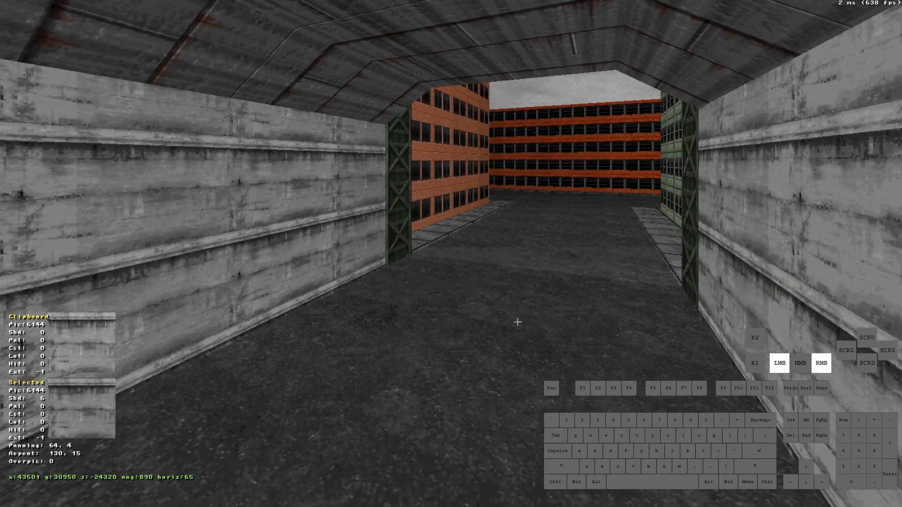
{"action": "left_click_drag", "start_coordinate": [518, 323], "coordinate": [518, 322]}
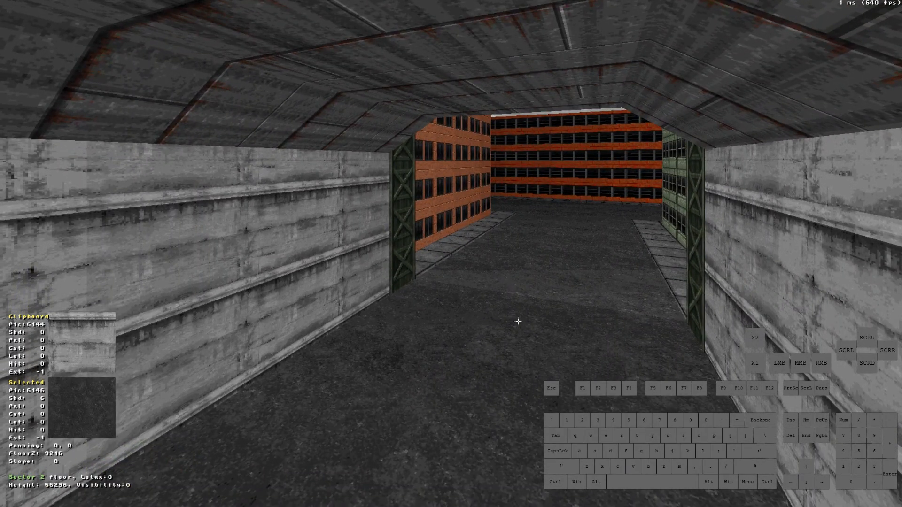
In the 2D view, draw a 10240 by 5120 unit rectangular sector in the empty area outside the existing map.
{"action": "key", "text": "KP_Enter"}
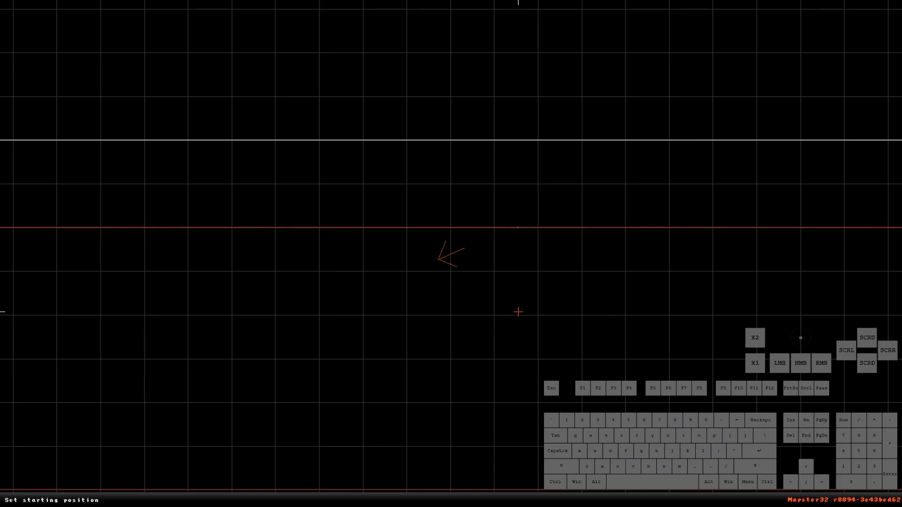
{"action": "key", "text": "Down"}
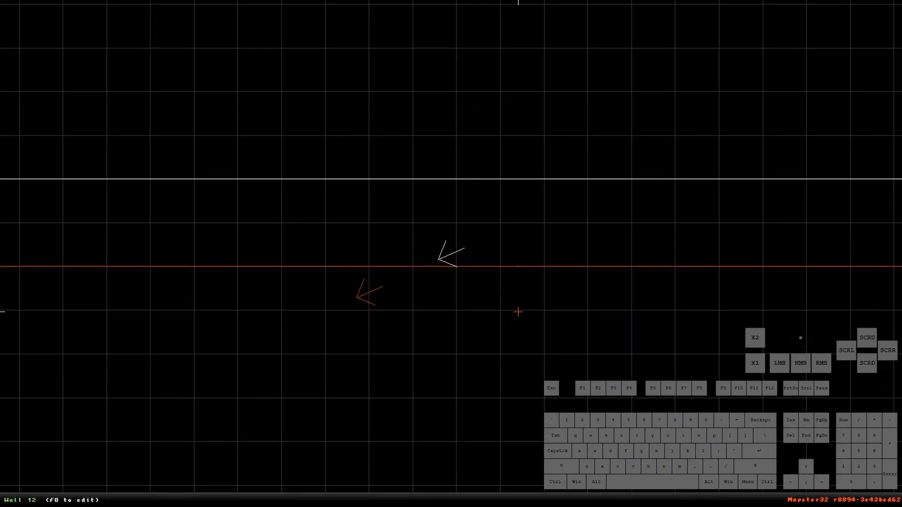
{"action": "right_click_drag", "start_coordinate": [489, 258], "coordinate": [451, 254]}
{"action": "key", "text": "z"}
{"action": "key", "text": "a"}
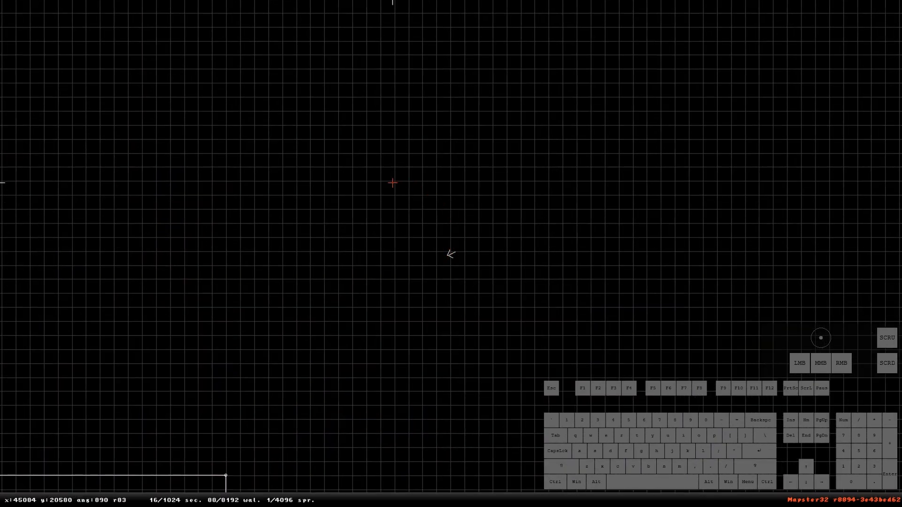
{"action": "key", "text": "shift+g"}
{"action": "key", "text": "space"}
{"action": "key", "text": "space"}
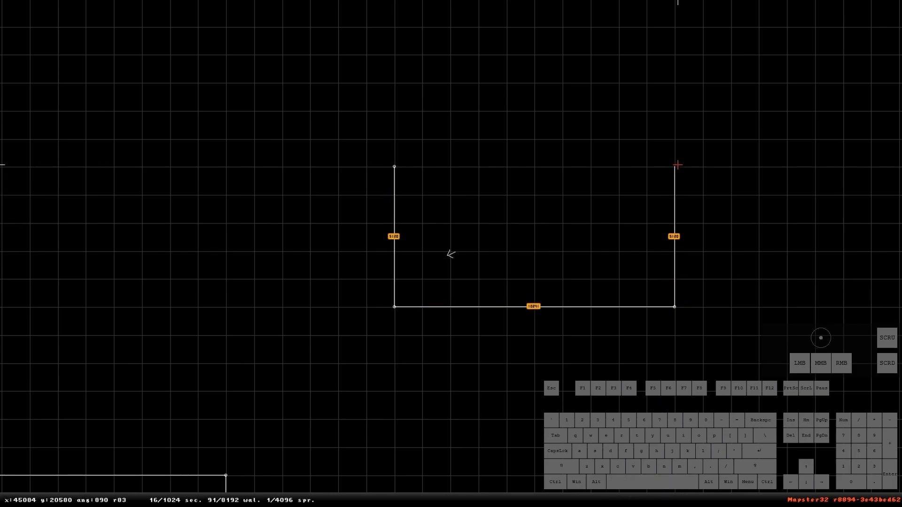
{"action": "key", "text": "space"}
Raise the new room's ceiling and texture it in 3D with concrete walls and tile 6145 on the floor and ceiling.
{"action": "right_click", "coordinate": [451, 254]}
{"action": "scroll", "coordinate": [451, 254], "scroll_direction": "up", "scroll_amount": 3}
{"action": "key", "text": "KP_Enter"}
{"action": "key", "text": "ctrl+Page_Up"}
{"action": "key", "text": "v"}
{"action": "key", "text": "Return"}
{"action": "key", "text": "ctrl+Return"}
{"action": "key", "text": "v"}
{"action": "key", "text": "Return"}
{"action": "key", "text": "Tab"}
{"action": "key", "text": "Return"}
{"action": "key", "text": "KP_Enter"}
Split the rectangular room into two equal sectors with a line between the midpoints of its long walls.
{"action": "key", "text": "Insert"}
{"action": "key", "text": "space"}
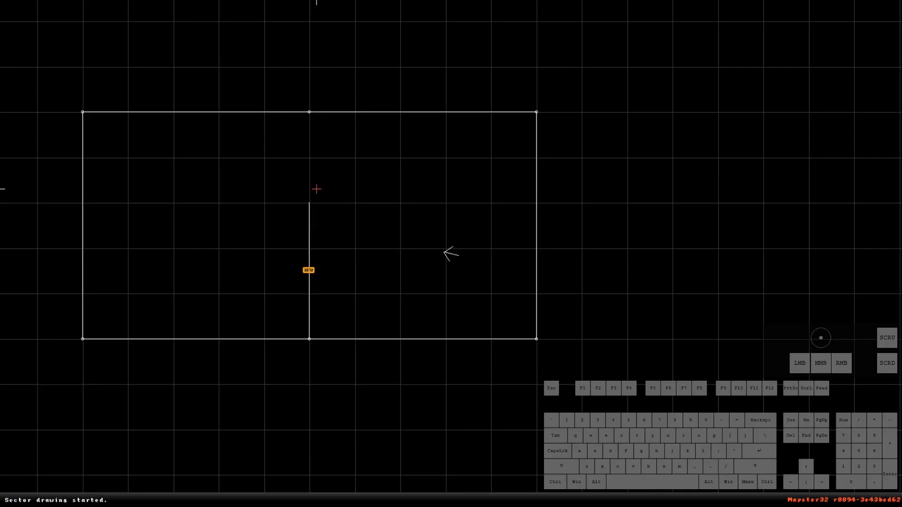
{"action": "key", "text": "space"}
Draw a 1024 by 1024 unit square inner loop in the middle of the room's left half.
{"action": "right_click_drag", "start_coordinate": [432, 236], "coordinate": [450, 254]}
{"action": "scroll", "coordinate": [450, 254], "scroll_direction": "up", "scroll_amount": 2}
{"action": "key", "text": "space"}
{"action": "key", "text": "space"}
{"action": "key", "text": "space"}
{"action": "key", "text": "space"}
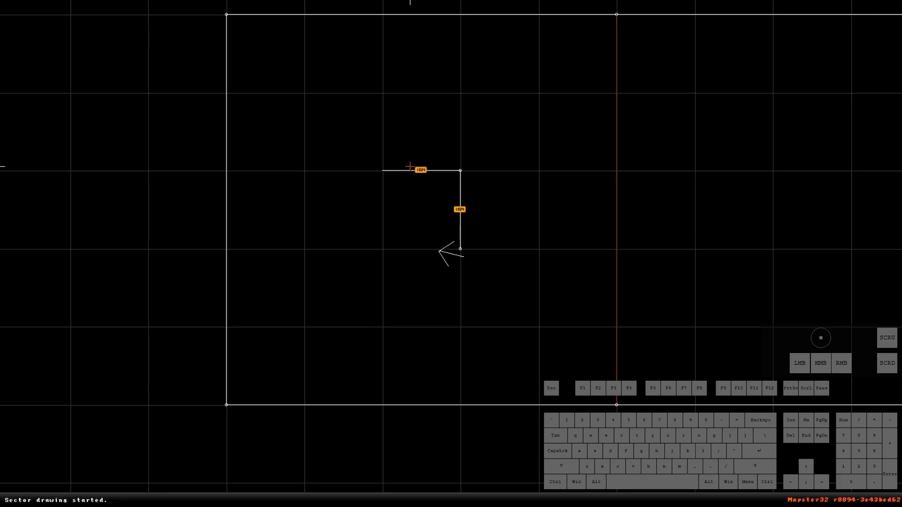
{"action": "scroll", "coordinate": [476, 268], "scroll_direction": "down", "scroll_amount": 3}
{"action": "right_click_drag", "start_coordinate": [476, 268], "coordinate": [451, 253]}
Test the solidity of the small square's edges by moving the camera back and forth against them.
{"action": "scroll", "coordinate": [451, 253], "scroll_direction": "up", "scroll_amount": 2}
{"action": "key", "text": "Left"}
{"action": "key", "text": "Up"}
{"action": "key", "text": "Down"}
{"action": "key", "text": "Up"}
{"action": "key", "text": "Down"}
{"action": "key", "text": "Up"}
{"action": "key", "text": "Down"}
{"action": "key", "text": "Up"}
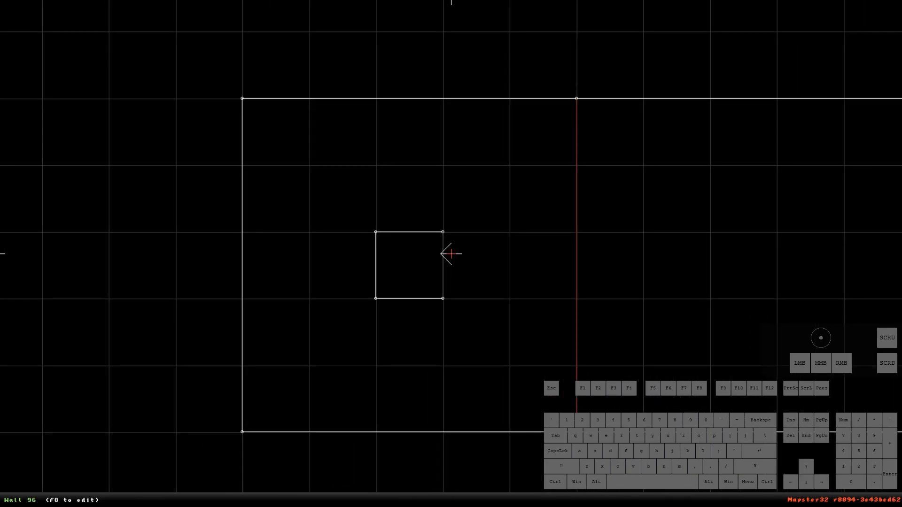
{"action": "right_click_drag", "start_coordinate": [451, 253], "coordinate": [453, 290]}
{"action": "key", "text": "a"}
{"action": "key", "text": "z"}
Convert the small square loop in the left half into its own sector and move the camera through it.
{"action": "right_click_drag", "start_coordinate": [451, 254], "coordinate": [494, 314]}
{"action": "key", "text": "a"}
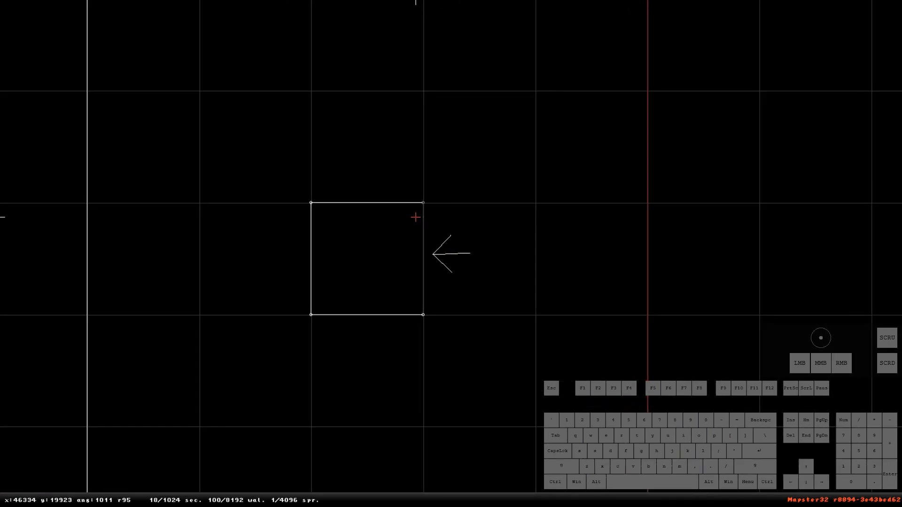
{"action": "key", "text": "alt+s"}
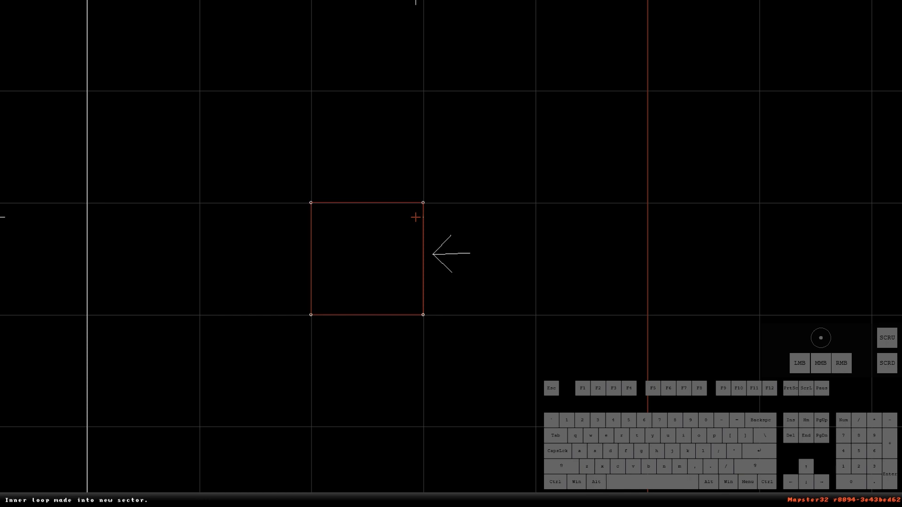
{"action": "key", "text": "Up"}
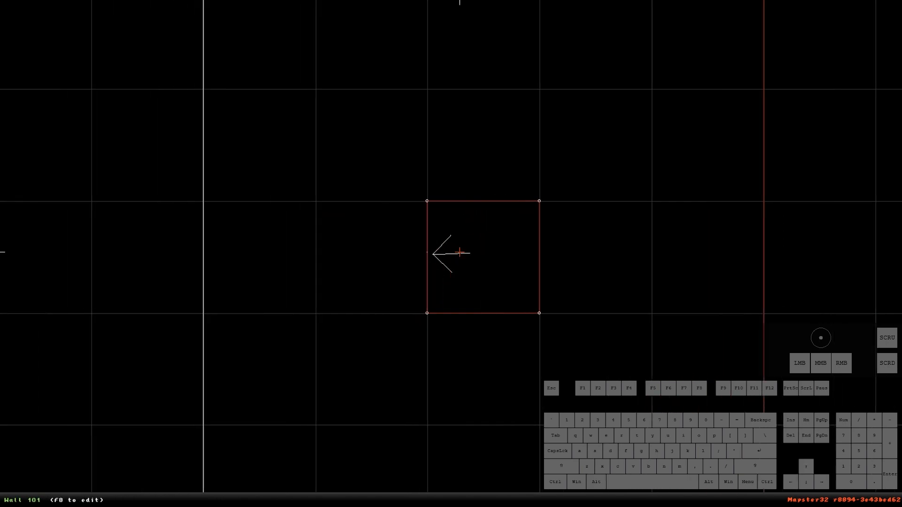
{"action": "key", "text": "Down"}
{"action": "key", "text": "Up"}
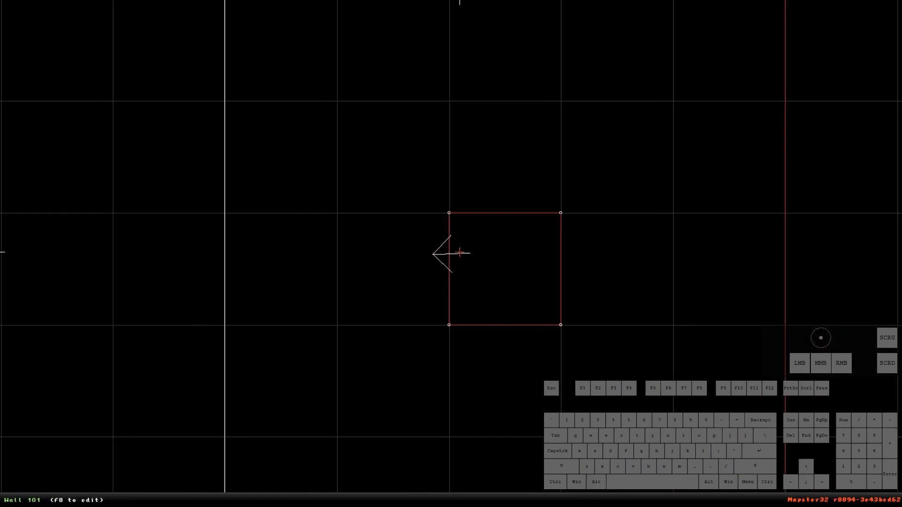
{"action": "key", "text": "Down"}
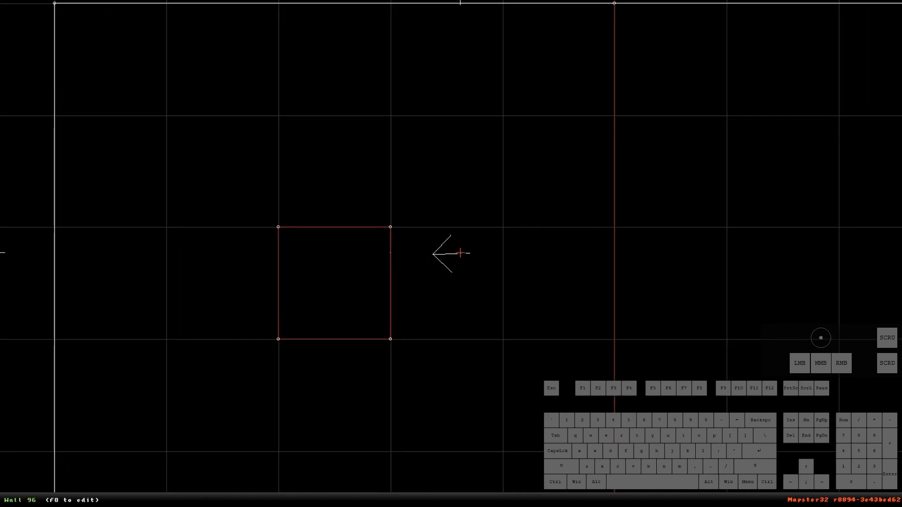
Draw a second 1024 by 1024 unit square inside the right half of the room.
{"action": "scroll", "coordinate": [460, 252], "scroll_direction": "down", "scroll_amount": 3}
{"action": "right_click_drag", "start_coordinate": [500, 232], "coordinate": [451, 254]}
{"action": "key", "text": "space"}
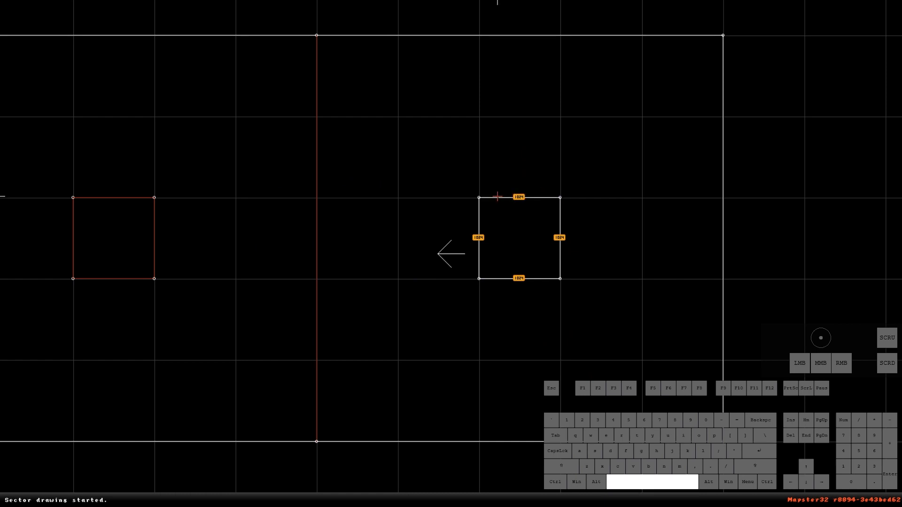
{"action": "key", "text": "space"}
In the 3D view, raise the floor of the first small square sector to 1024 to form a block.
{"action": "right_click", "coordinate": [564, 366]}
{"action": "key", "text": "KP_Enter"}
{"action": "key", "text": "Right"}
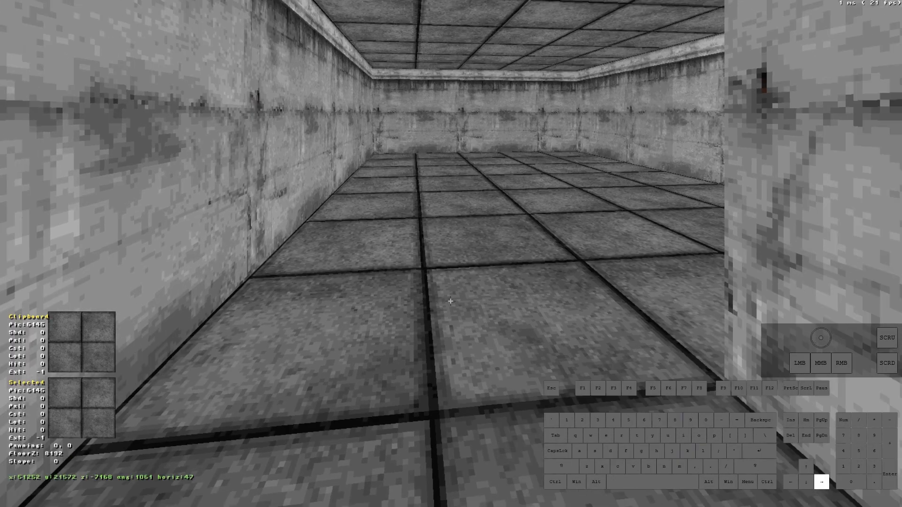
{"action": "right_click_drag", "start_coordinate": [455, 286], "coordinate": [455, 286]}
{"action": "left_click_drag", "start_coordinate": [455, 286], "coordinate": [455, 285]}
{"action": "right_click_drag", "start_coordinate": [455, 286], "coordinate": [455, 286]}
{"action": "left_click_drag", "start_coordinate": [454, 286], "coordinate": [455, 286]}
{"action": "right_click_drag", "start_coordinate": [463, 289], "coordinate": [463, 288]}
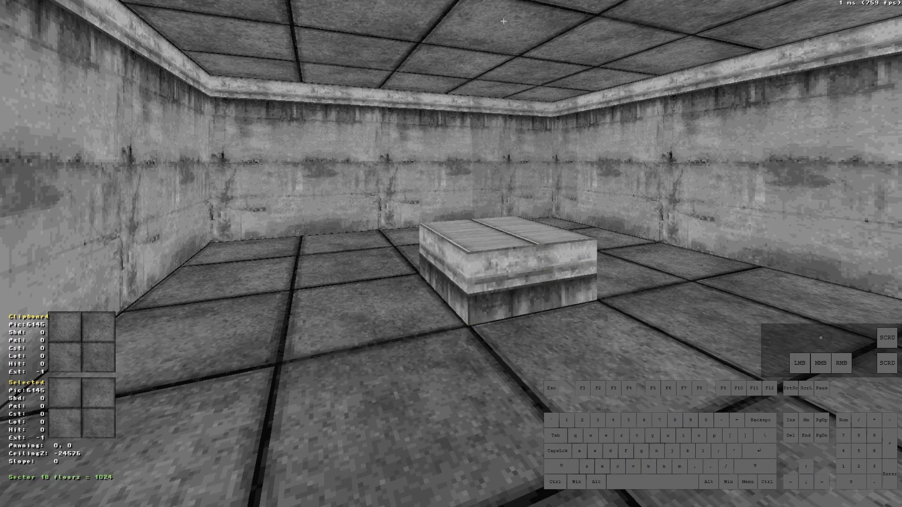
{"action": "left_click_drag", "start_coordinate": [540, 157], "coordinate": [499, 156]}
Back in the 2D view, draw a separate 5120 by 4096 unit rectangular sector above the divided room.
{"action": "key", "text": "KP_Enter"}
{"action": "right_click_drag", "start_coordinate": [452, 253], "coordinate": [452, 253]}
{"action": "scroll", "coordinate": [471, 250], "scroll_direction": "up", "scroll_amount": 3}
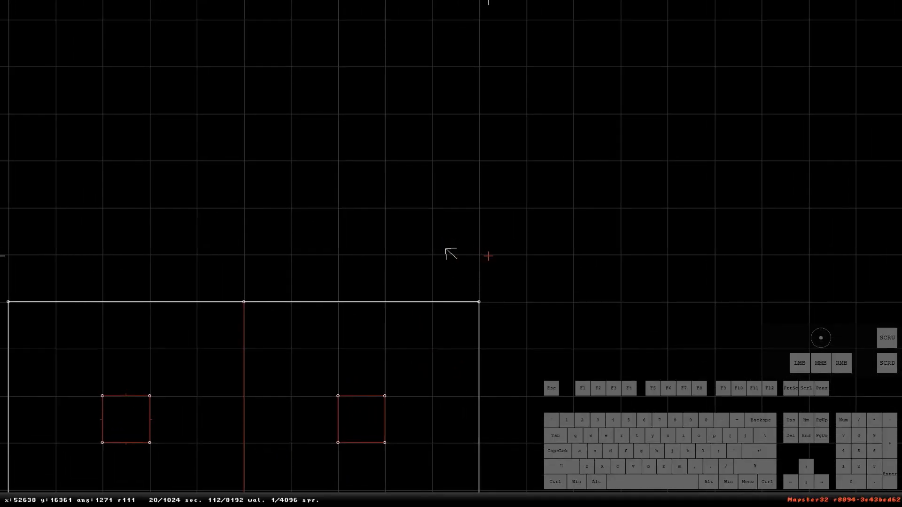
{"action": "key", "text": "space"}
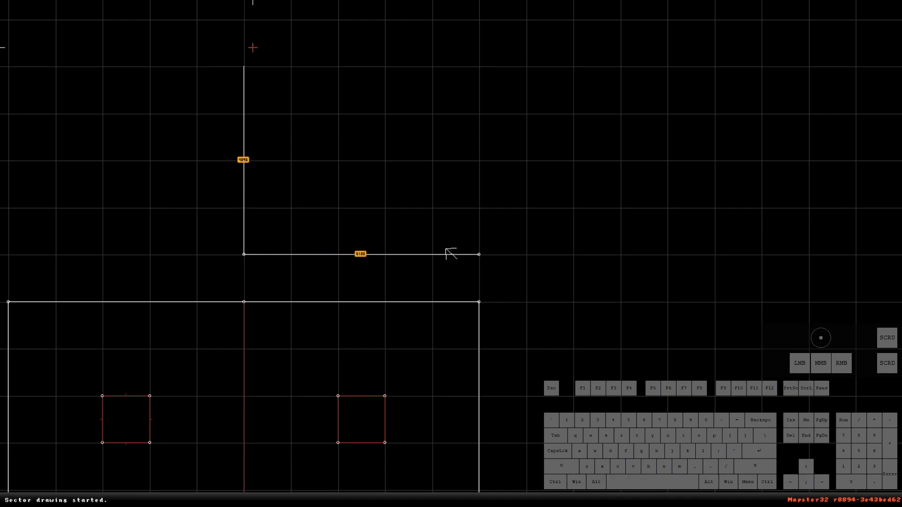
{"action": "key", "text": "space"}
{"action": "key", "text": "space"}
{"action": "right_click_drag", "start_coordinate": [446, 249], "coordinate": [446, 249]}
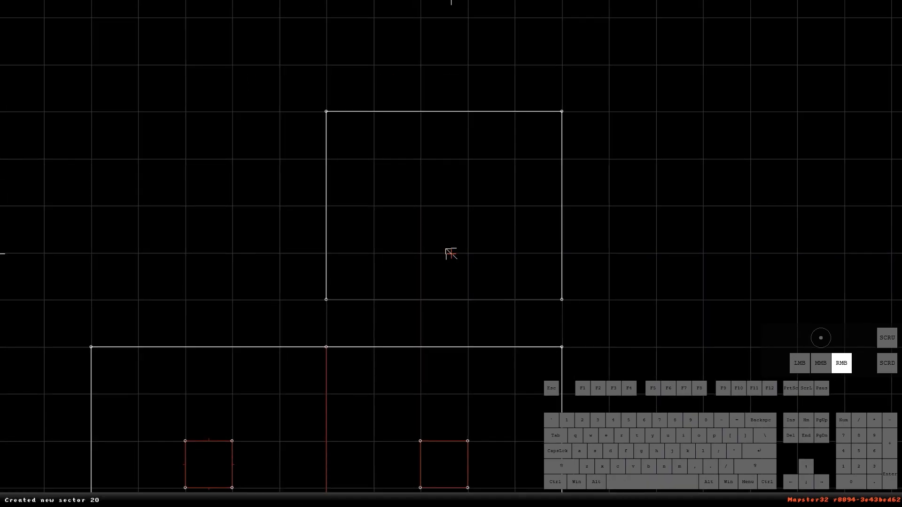
Draw a 1024 by 1024 unit square inner loop in the middle of the new upper rectangle.
{"action": "key", "text": "Left"}
{"action": "key", "text": "Up"}
{"action": "key", "text": "Down"}
{"action": "key", "text": "Up"}
{"action": "key", "text": "Down"}
{"action": "key", "text": "Up"}
{"action": "key", "text": "space"}
{"action": "key", "text": "space"}
{"action": "key", "text": "space"}
{"action": "key", "text": "space"}
{"action": "key", "text": "space"}
{"action": "right_click_drag", "start_coordinate": [587, 265], "coordinate": [452, 253]}
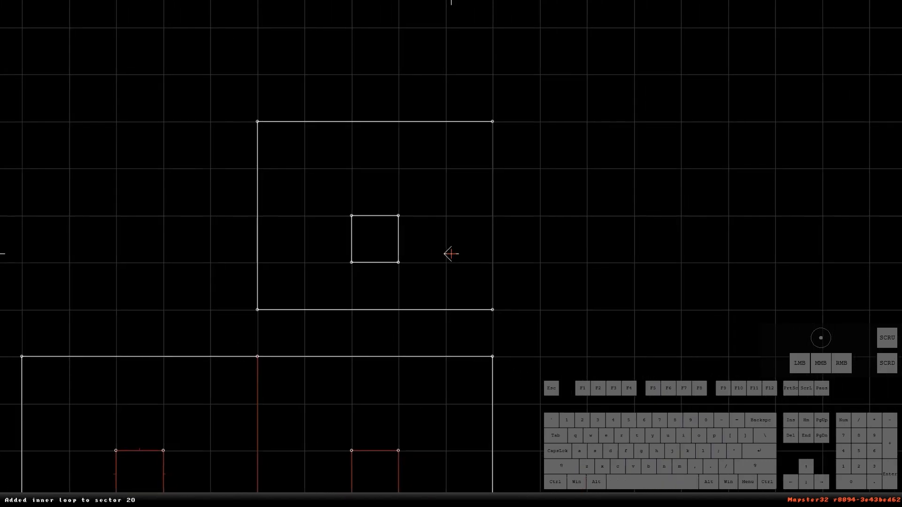
Make the upper rectangle's inner loop a separate sector and move the camera back and forth across its edges.
{"action": "key", "text": "Up"}
{"action": "key", "text": "Up"}
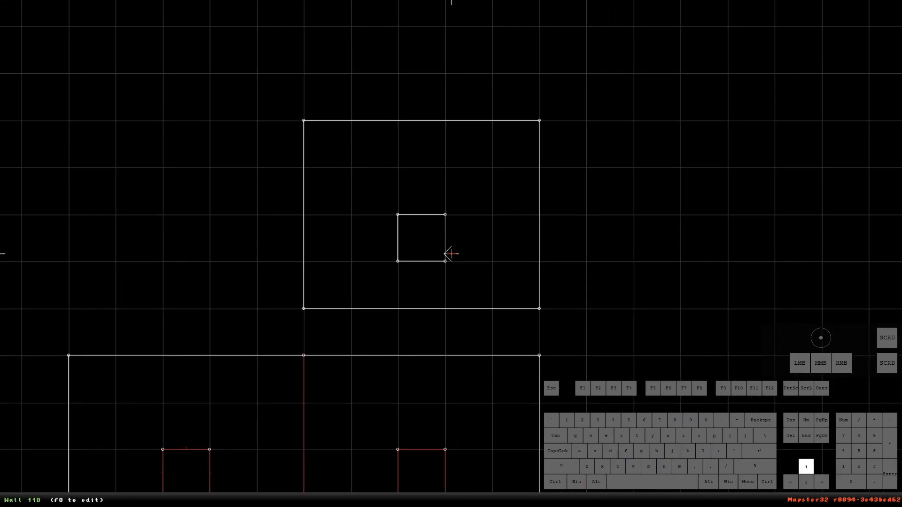
{"action": "key", "text": "Up"}
{"action": "right_click_drag", "start_coordinate": [496, 251], "coordinate": [451, 254]}
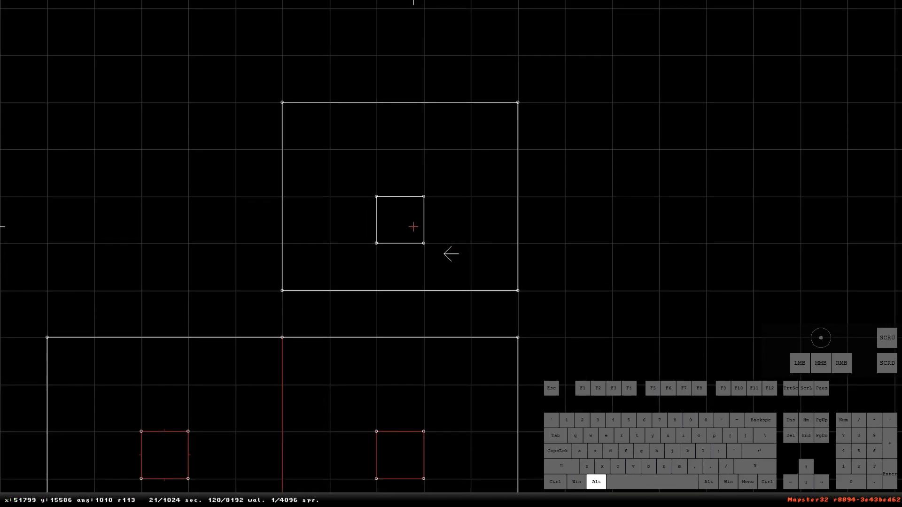
{"action": "key", "text": "alt+s"}
{"action": "right_click_drag", "start_coordinate": [439, 240], "coordinate": [451, 254]}
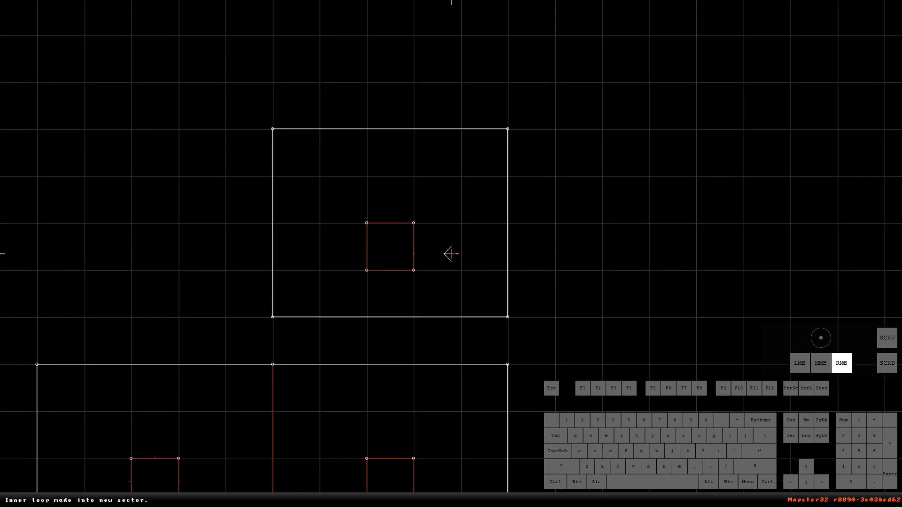
{"action": "key", "text": "Up"}
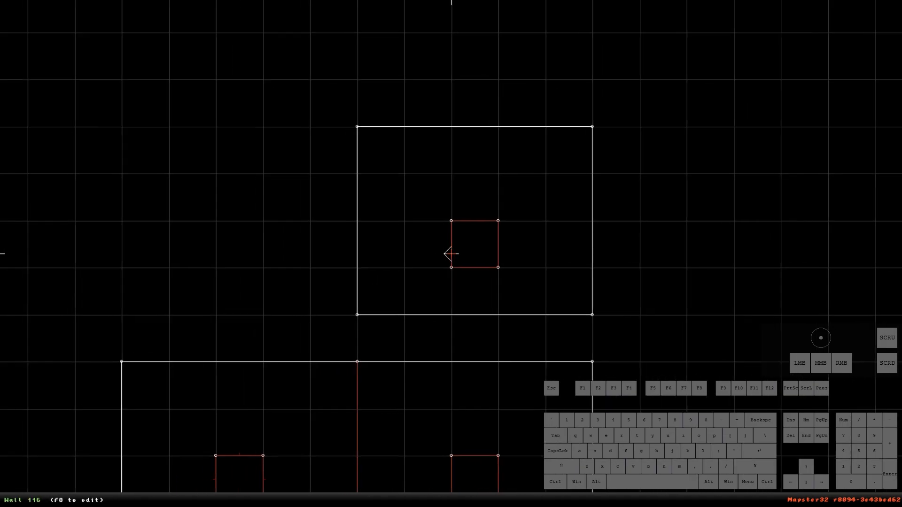
{"action": "key", "text": "Down"}
{"action": "key", "text": "Up"}
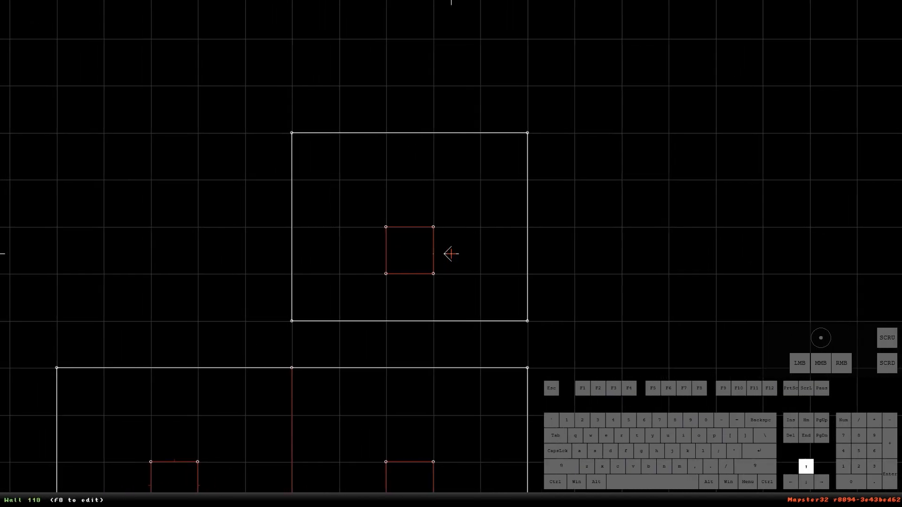
{"action": "key", "text": "Down"}
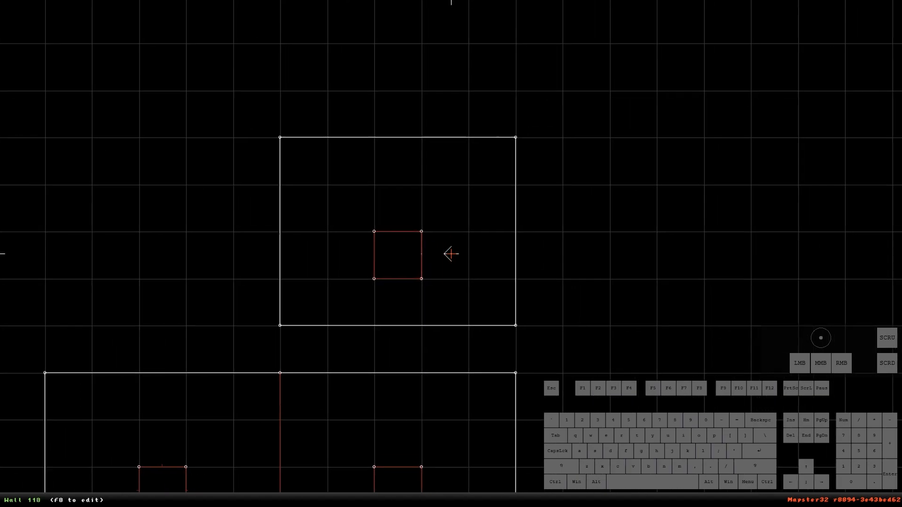
{"action": "right_click_drag", "start_coordinate": [451, 254], "coordinate": [451, 254]}
Turn on blocking for the edges of the square sector inside the upper rectangle.
{"action": "scroll", "coordinate": [451, 254], "scroll_direction": "up", "scroll_amount": 3}
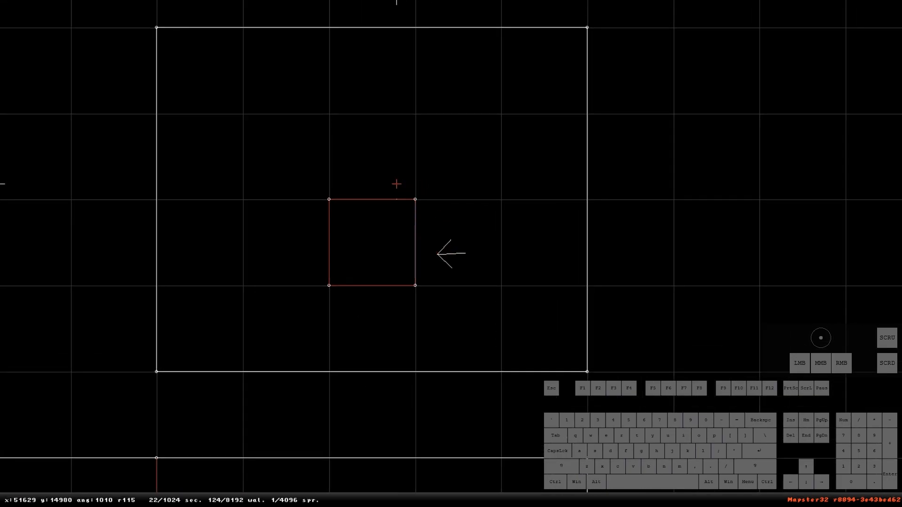
{"action": "key", "text": "b"}
{"action": "right_click_drag", "start_coordinate": [523, 286], "coordinate": [451, 254]}
Test the blocking edges of the upper square by moving the camera against them from several sides.
{"action": "key", "text": "Right"}
{"action": "key", "text": "Up"}
{"action": "key", "text": "Down"}
{"action": "key", "text": "Up"}
{"action": "key", "text": "Down"}
{"action": "key", "text": "Up"}
{"action": "right_click_drag", "start_coordinate": [408, 243], "coordinate": [451, 254]}
{"action": "key", "text": "Down"}
{"action": "key", "text": "Up"}
{"action": "key", "text": "Down"}
{"action": "key", "text": "Up"}
{"action": "key", "text": "Down"}
{"action": "key", "text": "Left"}
{"action": "key", "text": "Up"}
{"action": "key", "text": "Down"}
{"action": "key", "text": "Up"}
{"action": "key", "text": "Down"}
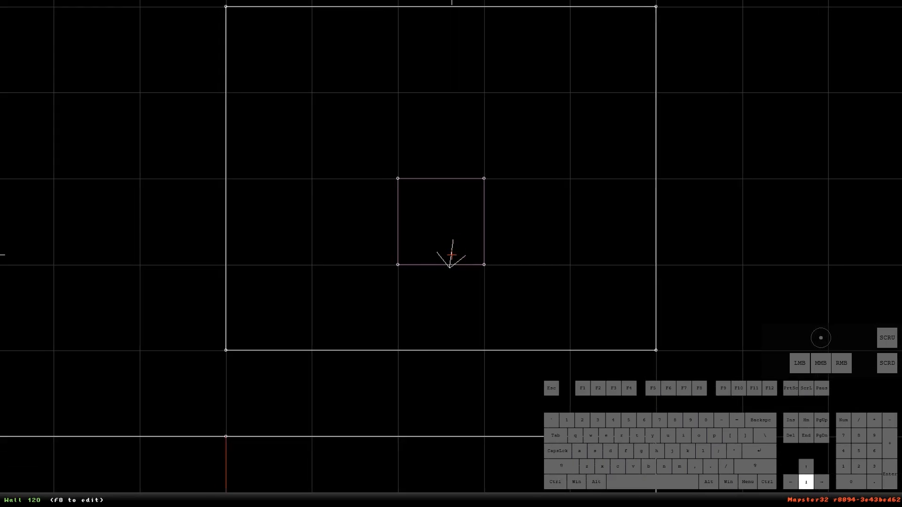
Set the hitscan flag on the upper square's edges and move the camera around them to test passage.
{"action": "key", "text": "b"}
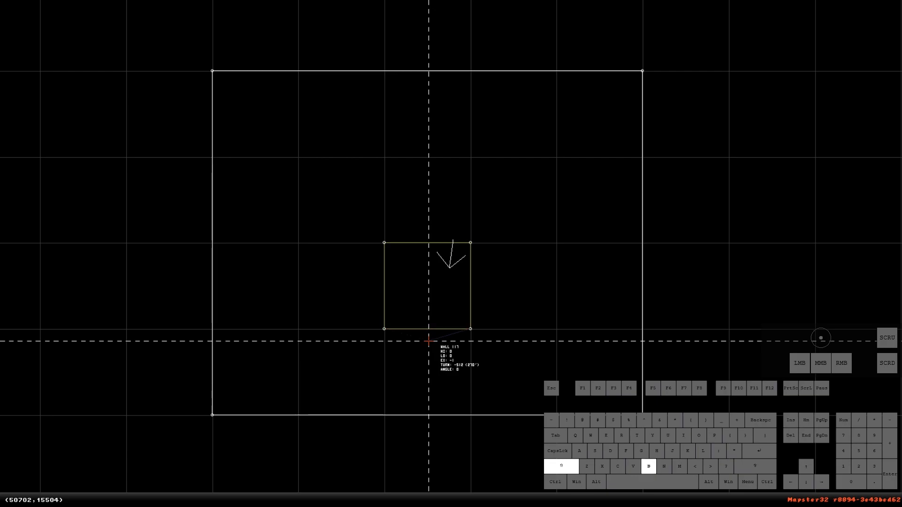
{"action": "right_click", "coordinate": [531, 297]}
{"action": "key", "text": "Up"}
{"action": "key", "text": "Up"}
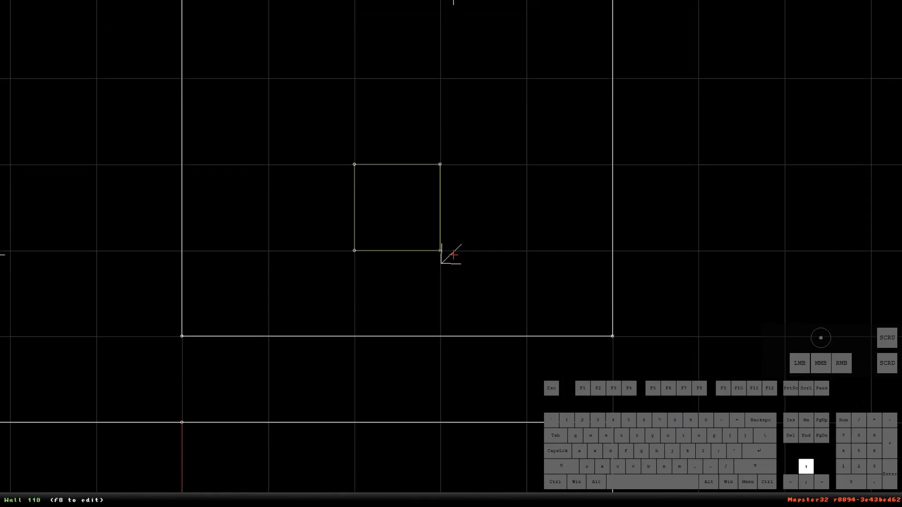
{"action": "key", "text": "Right"}
{"action": "key", "text": "Up"}
{"action": "key", "text": "Right"}
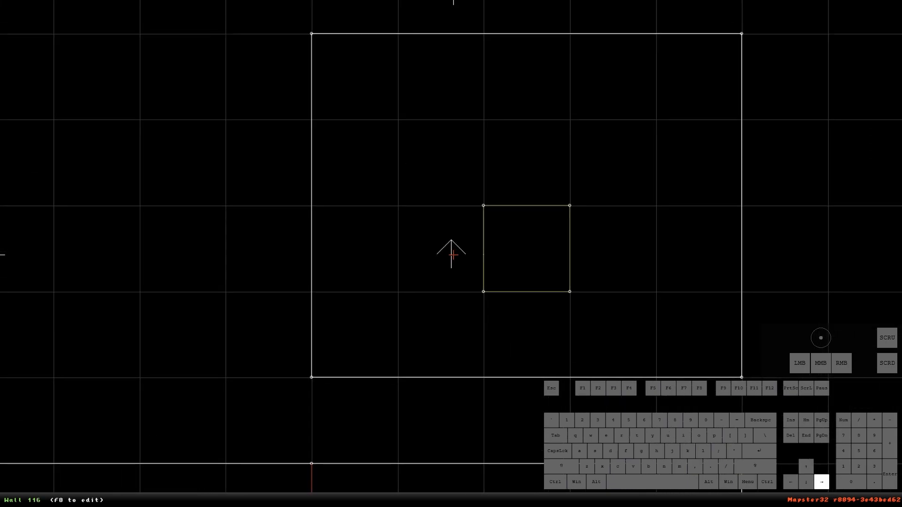
Test the upper square's flagged edges by moving the camera against them from outside and from inside the square.
{"action": "key", "text": "Up"}
{"action": "key", "text": "Down"}
{"action": "key", "text": "Up"}
{"action": "key", "text": "Down"}
{"action": "key", "text": "Up"}
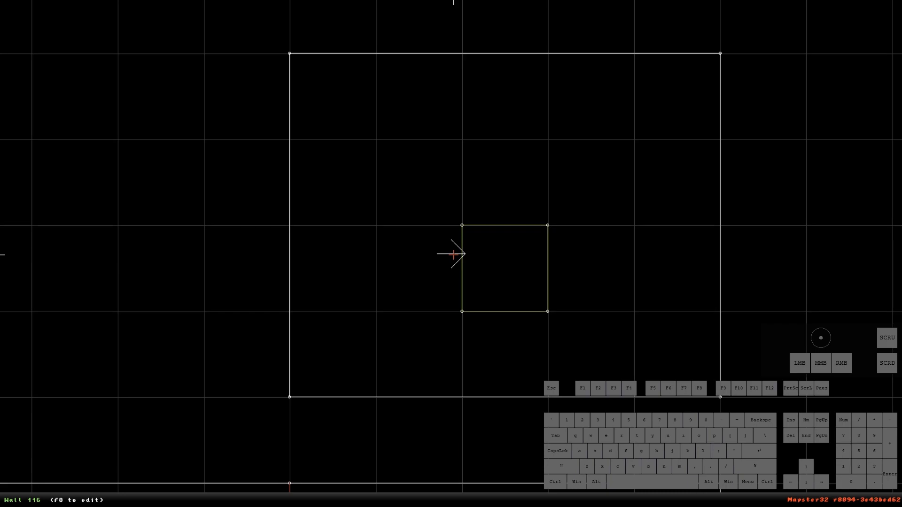
{"action": "right_click", "coordinate": [485, 258]}
{"action": "key", "text": "Up"}
{"action": "right_click_drag", "start_coordinate": [451, 254], "coordinate": [320, 267]}
{"action": "key", "text": "Up"}
{"action": "key", "text": "Down"}
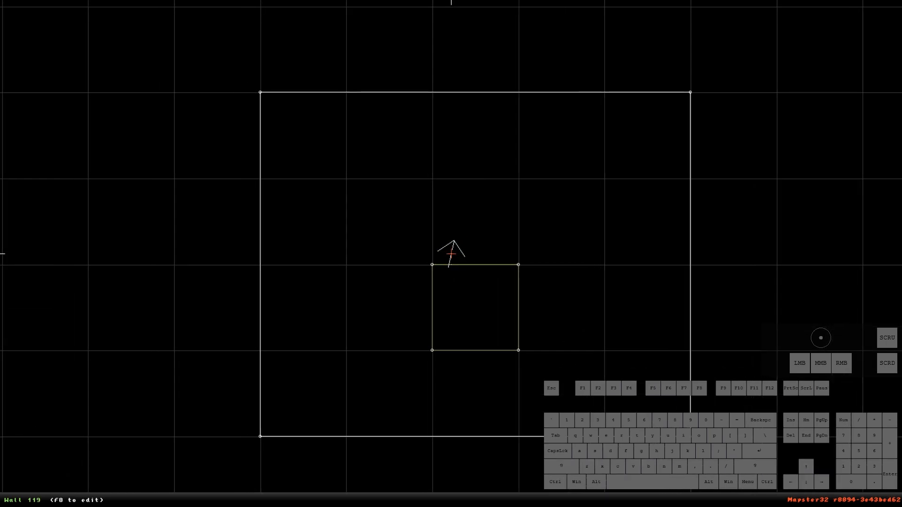
{"action": "right_click", "coordinate": [473, 318]}
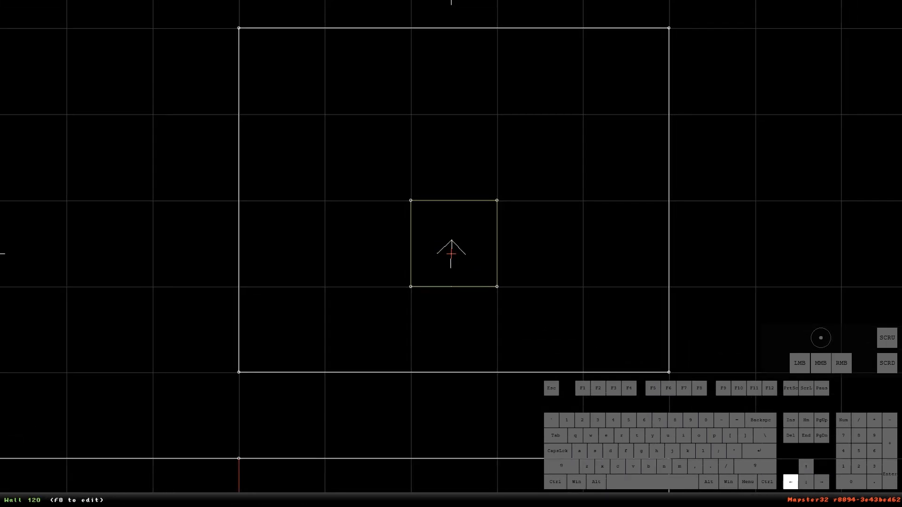
{"action": "key", "text": "Up"}
{"action": "key", "text": "Down"}
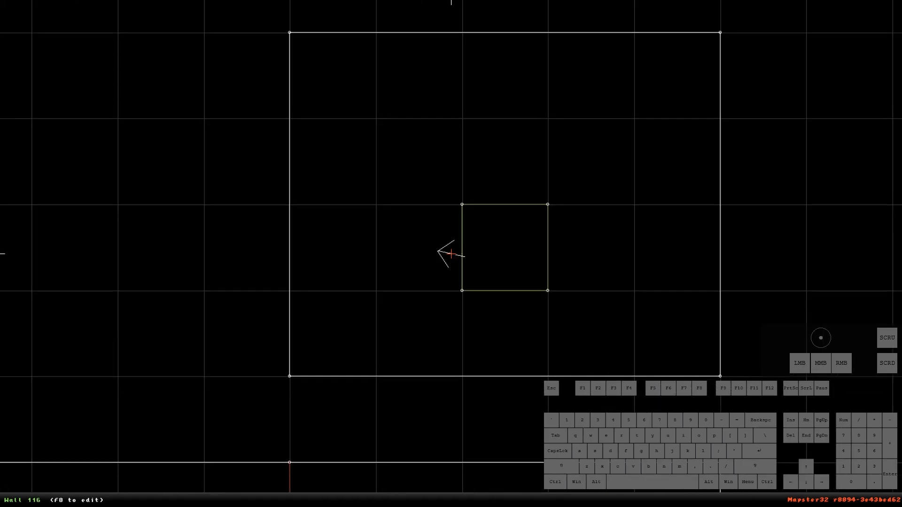
{"action": "key", "text": "Left"}
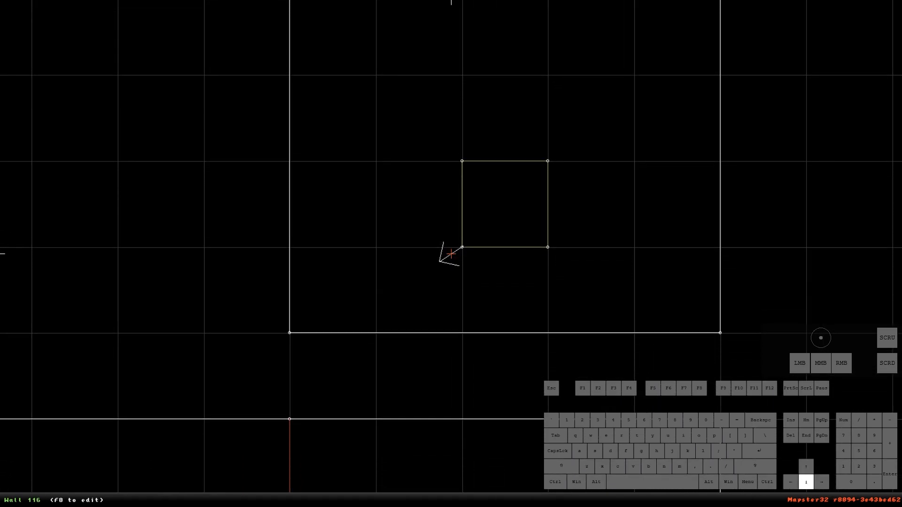
{"action": "key", "text": "Right"}
{"action": "key", "text": "Down"}
{"action": "key", "text": "Up"}
{"action": "key", "text": "Down"}
{"action": "key", "text": "Up"}
{"action": "key", "text": "Down"}
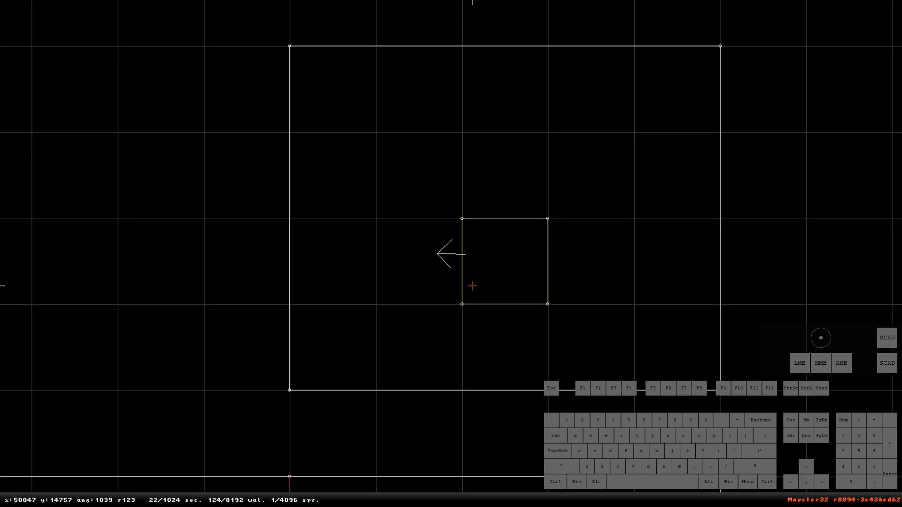
Clear blocking from the upper square's edges and set only the hitscan flag on all four of them.
{"action": "right_click_drag", "start_coordinate": [568, 285], "coordinate": [451, 252]}
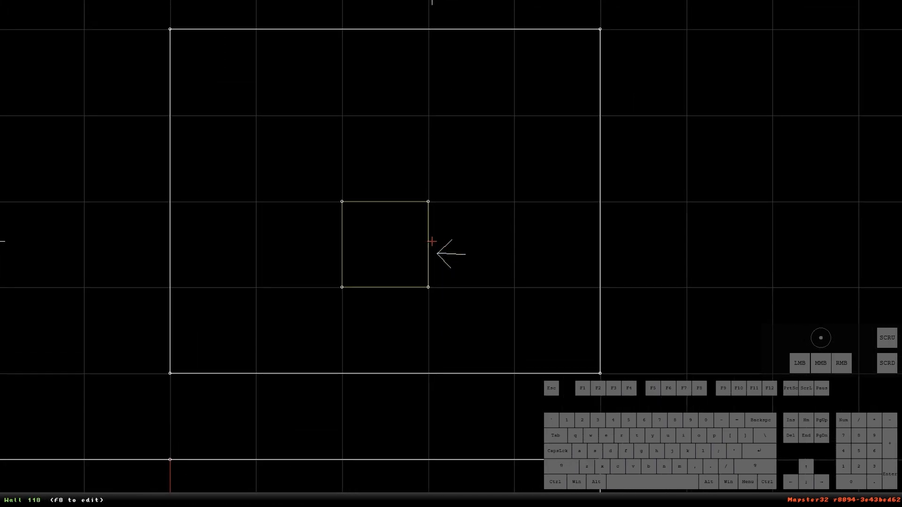
{"action": "key", "text": "b"}
{"action": "key", "text": "b"}
{"action": "key", "text": "b"}
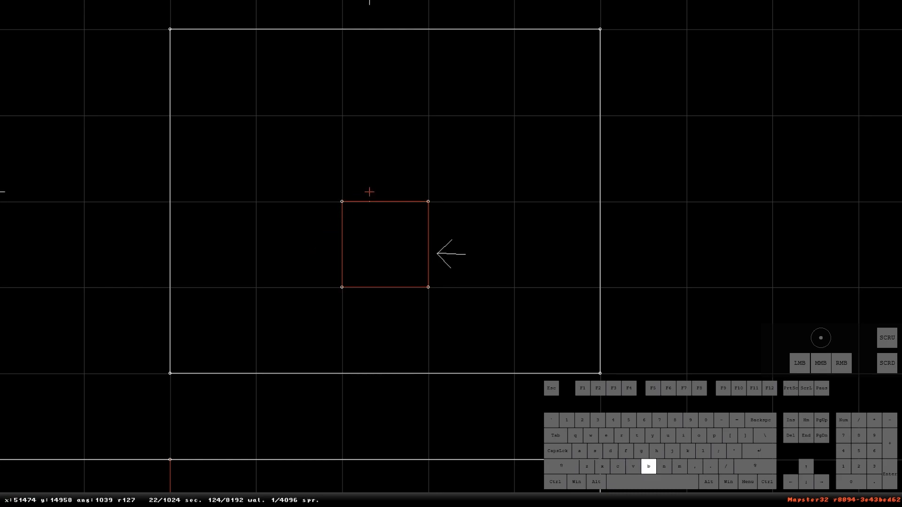
{"action": "key", "text": "ctrl+h"}
{"action": "key", "text": "ctrl+h"}
{"action": "key", "text": "ctrl+h"}
{"action": "key", "text": "ctrl+h"}
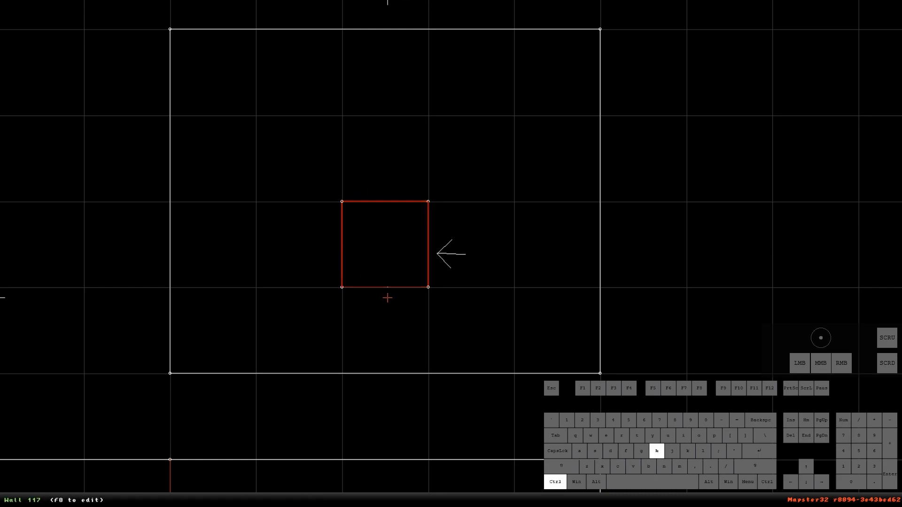
Turn the upper square's four edges into blocking-only walls without the hitscan flag.
{"action": "right_click", "coordinate": [456, 257]}
{"action": "key", "text": "a"}
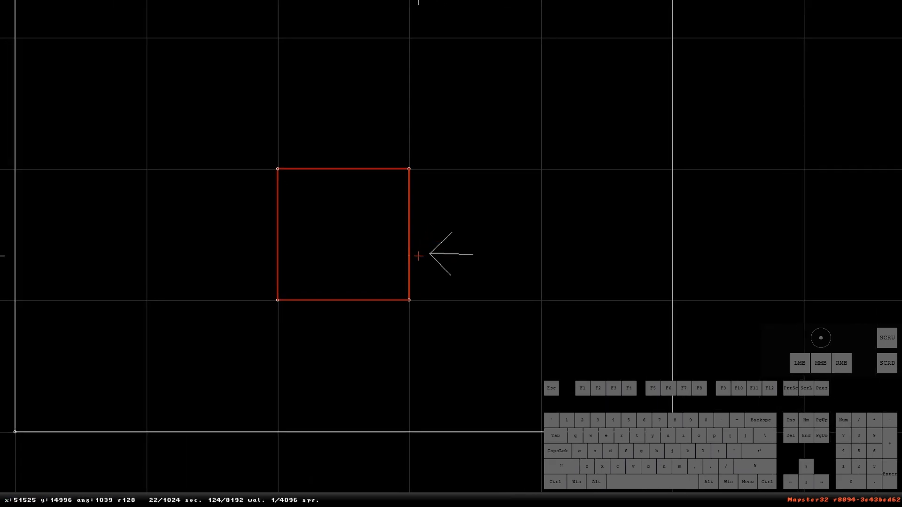
{"action": "key", "text": "b"}
{"action": "key", "text": "b"}
{"action": "key", "text": "b"}
{"action": "key", "text": "b"}
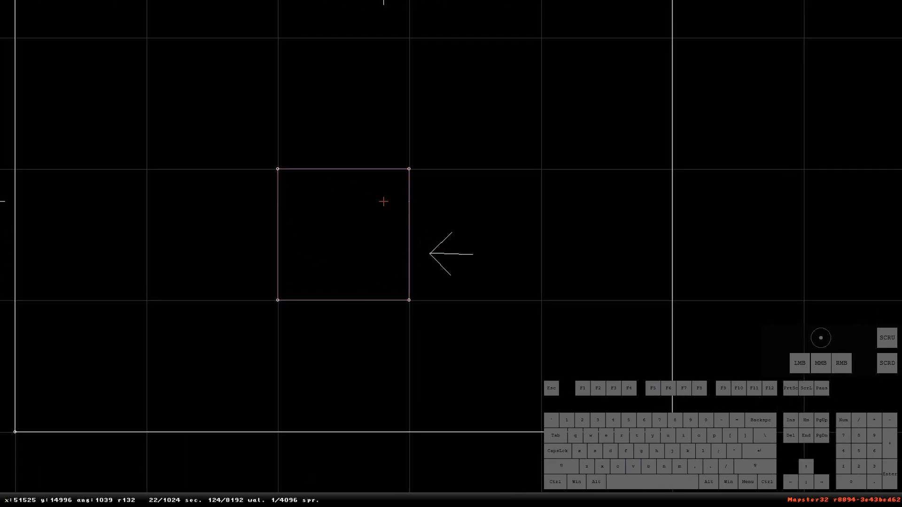
Add the hitscan flag to the four blocking edges of the upper square.
{"action": "key", "text": "ctrl+h"}
{"action": "key", "text": "ctrl+h"}
{"action": "key", "text": "ctrl+h"}
{"action": "key", "text": "ctrl+h"}
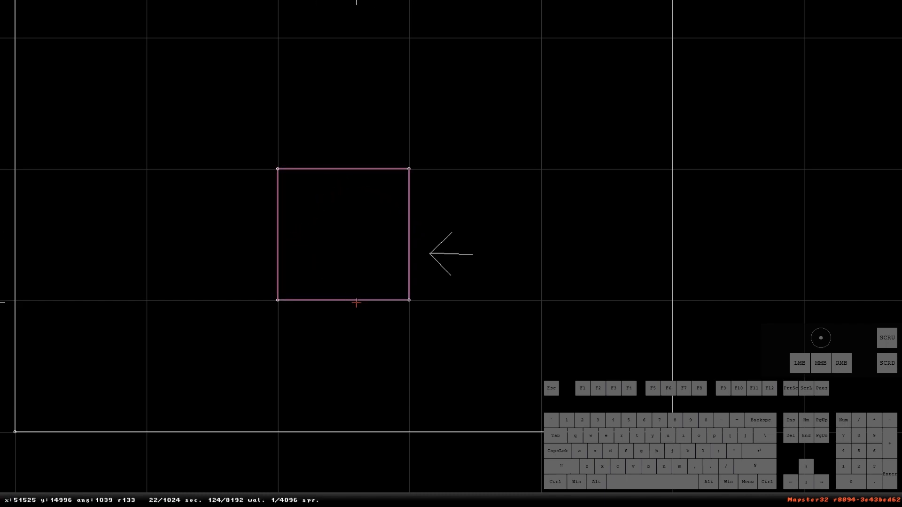
{"action": "right_click_drag", "start_coordinate": [484, 258], "coordinate": [451, 254]}
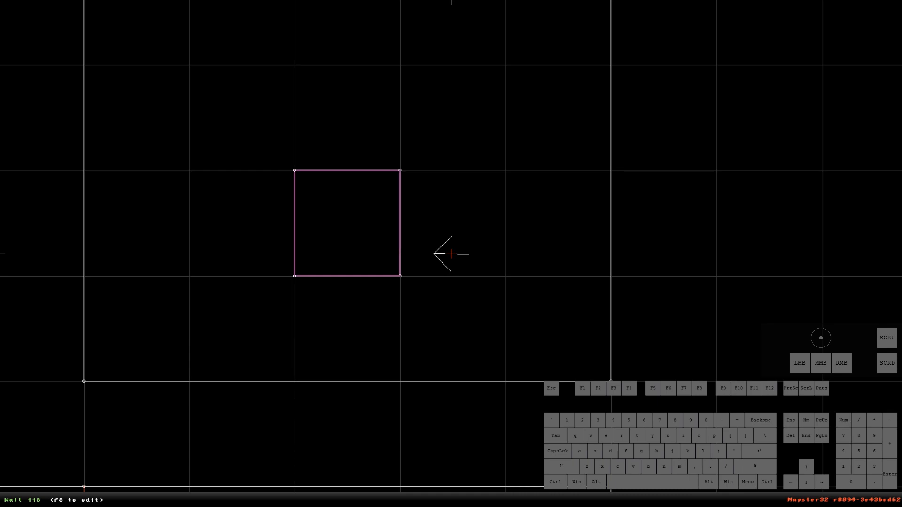
Draw a square one grid cell wide in the middle of the long corridor and make its inner loop a sector.
{"action": "key", "text": "alt+Tab"}
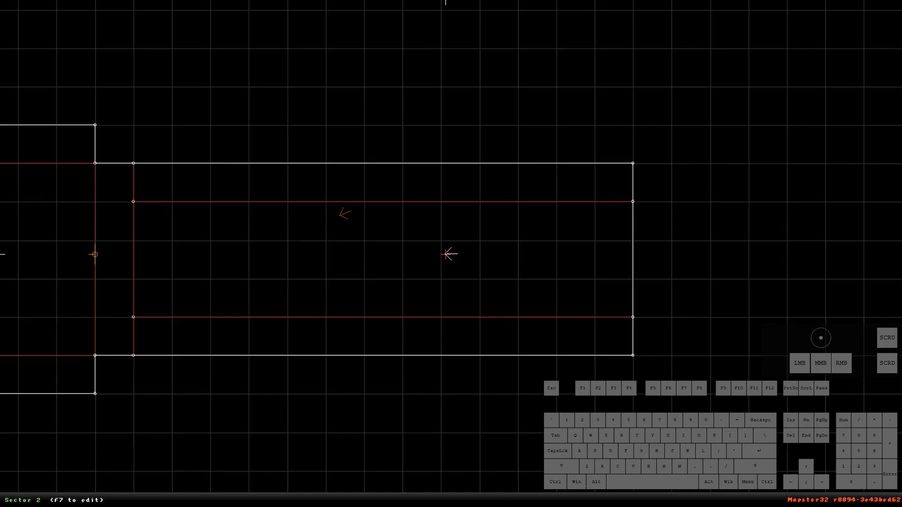
{"action": "key", "text": "space"}
{"action": "key", "text": "space"}
{"action": "key", "text": "space"}
{"action": "key", "text": "space"}
{"action": "key", "text": "space"}
{"action": "right_click", "coordinate": [461, 278]}
{"action": "key", "text": "a"}
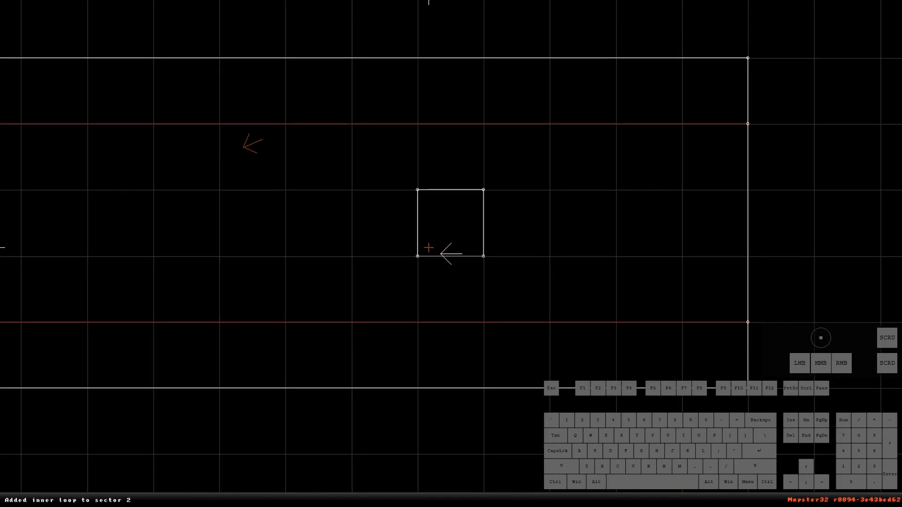
{"action": "key", "text": "alt"}
{"action": "key", "text": "alt+s"}
Draw a half-size square centred inside the corridor square on a finer grid and make it its own sector.
{"action": "right_click", "coordinate": [451, 231]}
{"action": "key", "text": "a"}
{"action": "key", "text": "g"}
{"action": "key", "text": "g"}
{"action": "key", "text": "space"}
{"action": "key", "text": "space"}
{"action": "key", "text": "space"}
{"action": "key", "text": "space"}
{"action": "key", "text": "space"}
{"action": "key", "text": "alt+s"}
Nest a third square, half the size again, in the centre of the second one and make it a sector.
{"action": "right_click", "coordinate": [460, 255]}
{"action": "key", "text": "a"}
{"action": "key", "text": "g"}
{"action": "key", "text": "space"}
{"action": "key", "text": "space"}
{"action": "key", "text": "space"}
{"action": "key", "text": "space"}
{"action": "key", "text": "space"}
{"action": "key", "text": "alt+s"}
Texture the floors of the outermost and innermost squares with the yellow-and-black striped tile 6154 in 3D mode.
{"action": "right_click", "coordinate": [571, 240]}
{"action": "key", "text": "z"}
{"action": "key", "text": "KP_Enter"}
{"action": "right_click_drag", "start_coordinate": [486, 298], "coordinate": [485, 297]}
{"action": "left_click_drag", "start_coordinate": [447, 336], "coordinate": [447, 335]}
{"action": "key", "text": "v"}
{"action": "key", "text": "v"}
{"action": "key", "text": "Down"}
{"action": "key", "text": "Left"}
{"action": "key", "text": "Left"}
{"action": "key", "text": "Left"}
{"action": "key", "text": "Left"}
{"action": "key", "text": "Left"}
{"action": "key", "text": "Left"}
{"action": "key", "text": "Left"}
{"action": "key", "text": "Left"}
{"action": "key", "text": "Left"}
{"action": "key", "text": "Left"}
{"action": "key", "text": "Left"}
{"action": "key", "text": "Left"}
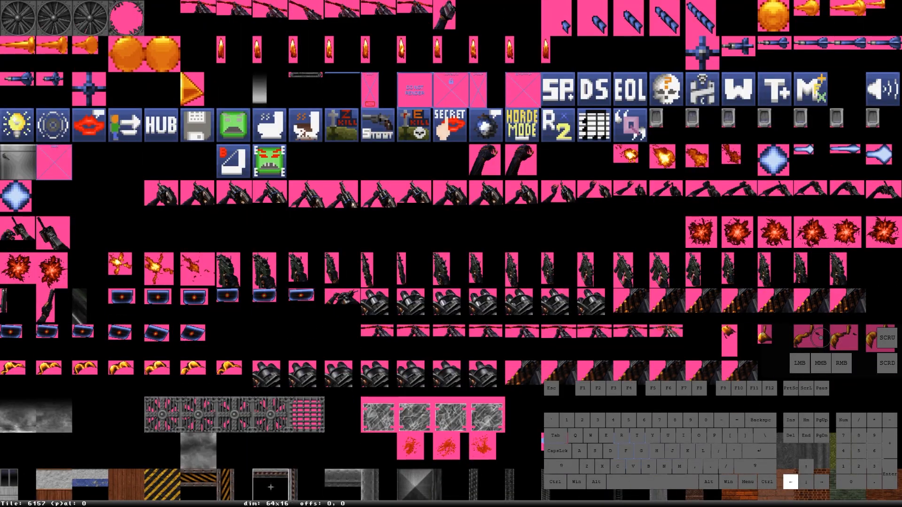
{"action": "key", "text": "Left"}
{"action": "key", "text": "Left"}
{"action": "key", "text": "Left"}
{"action": "key", "text": "Left"}
{"action": "key", "text": "Left"}
{"action": "key", "text": "Return"}
{"action": "key", "text": "Tab"}
{"action": "key", "text": "Return"}
{"action": "right_click_drag", "start_coordinate": [402, 271], "coordinate": [401, 271]}
Draw a second set of three concentric squares in the corridor, beginning with the innermost, and make their loops sectors.
{"action": "key", "text": "KP_Enter"}
{"action": "scroll", "coordinate": [451, 254], "scroll_direction": "down", "scroll_amount": 1}
{"action": "key", "text": "space"}
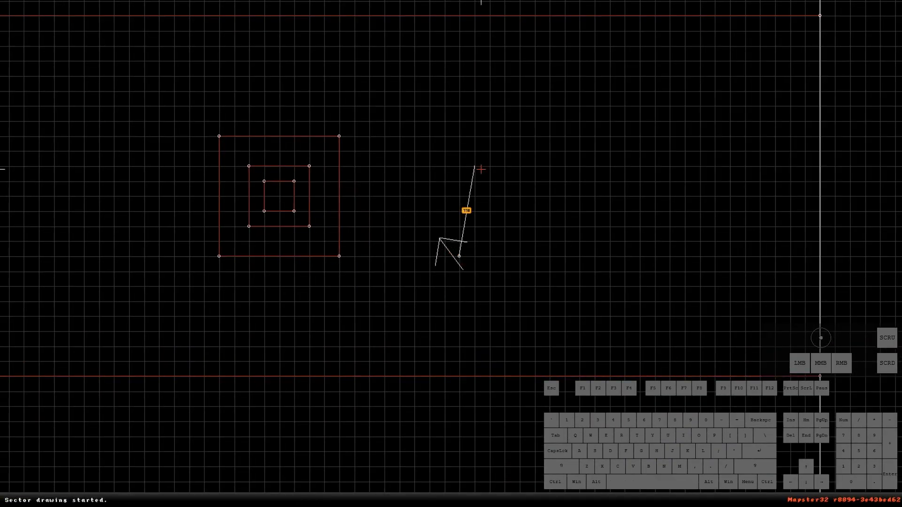
{"action": "key", "text": "space"}
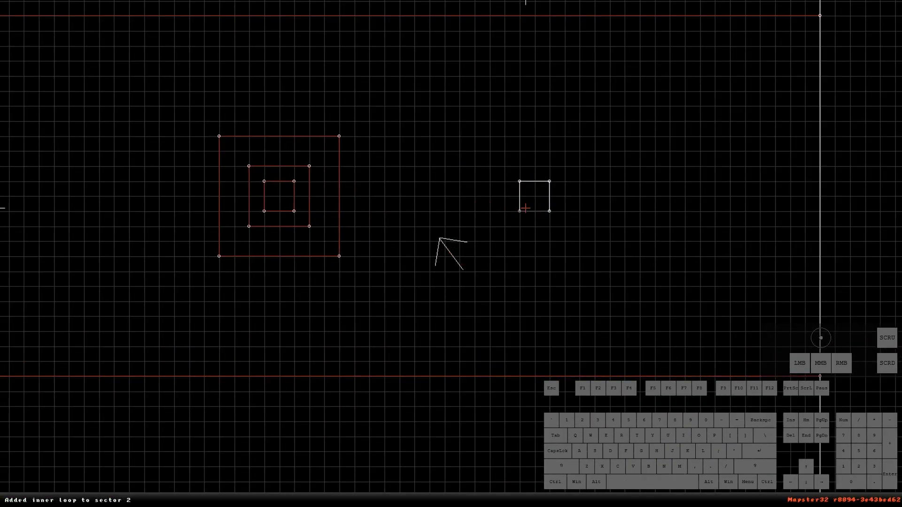
{"action": "key", "text": "space"}
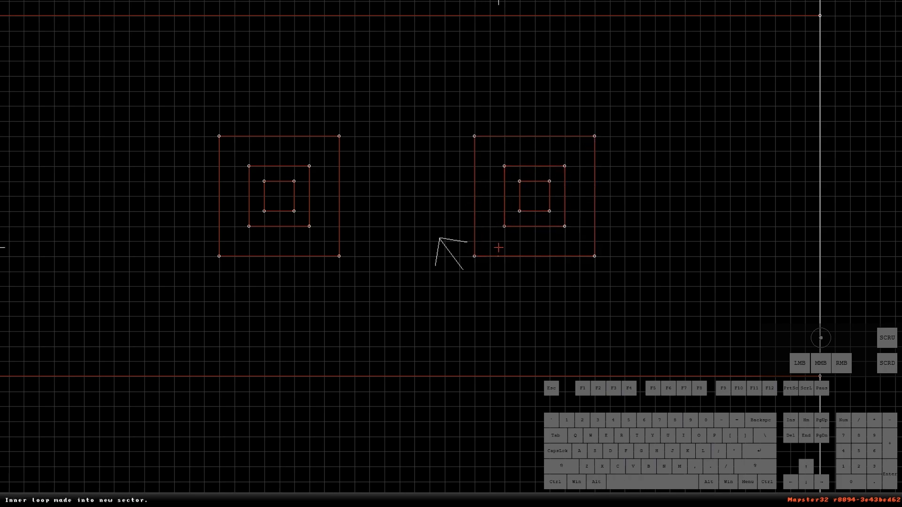
Paste the striped tile 6154 onto the corridor floor in 3D mode and inspect how the second set of squares renders.
{"action": "key", "text": "KP_Enter"}
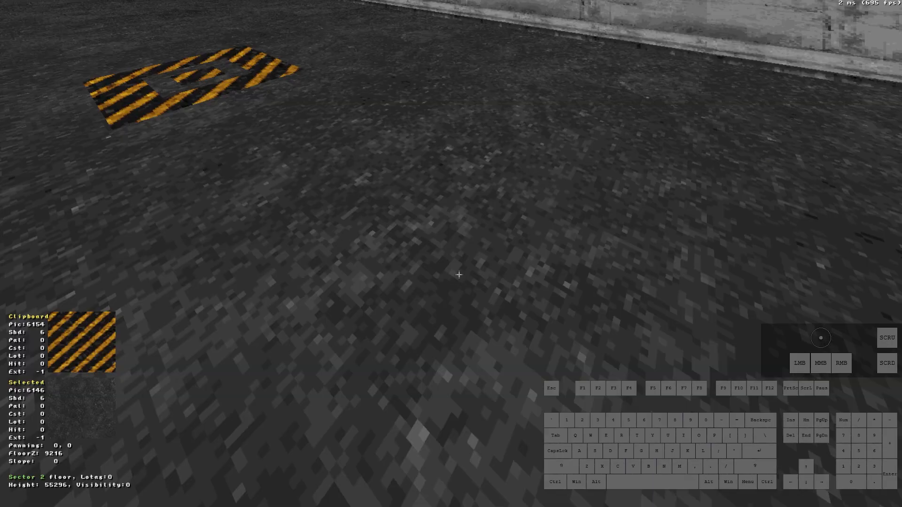
{"action": "key", "text": "Return"}
{"action": "left_click_drag", "start_coordinate": [462, 259], "coordinate": [463, 260]}
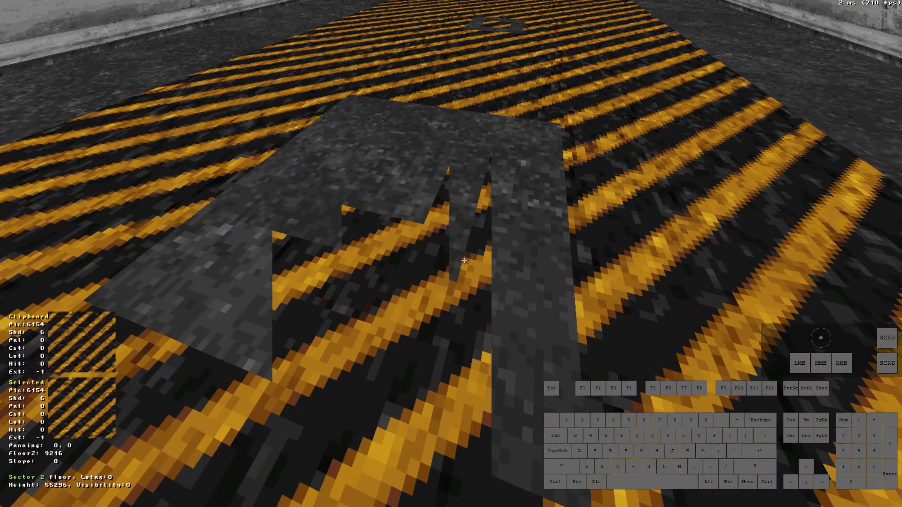
{"action": "key", "text": "KP_Enter"}
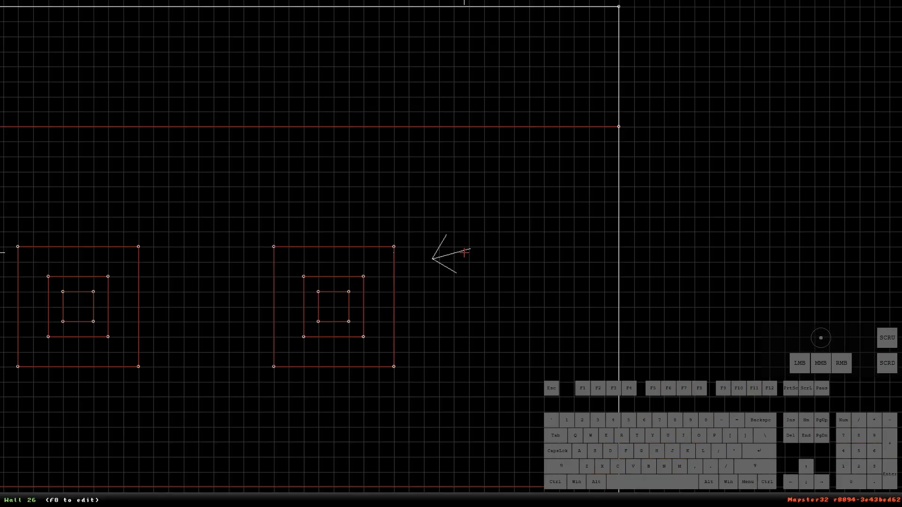
Select all the nested square sectors of the first set in the corridor and delete them.
{"action": "key", "text": "Up"}
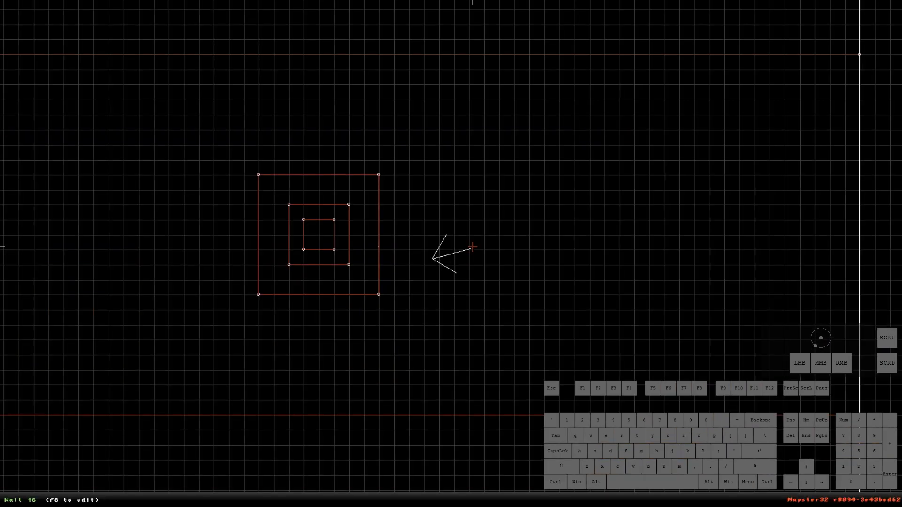
{"action": "scroll", "coordinate": [486, 256], "scroll_direction": "down", "scroll_amount": 1}
{"action": "right_click_drag", "start_coordinate": [485, 256], "coordinate": [280, 148]}
{"action": "key", "text": "shift+g"}
{"action": "key", "text": "shift+g"}
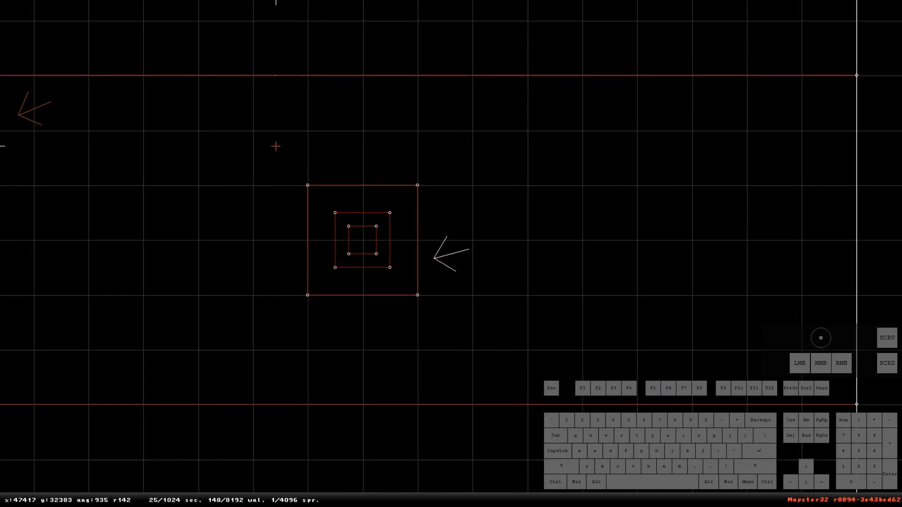
{"action": "key", "text": "ctrl"}
{"action": "key", "text": "alt"}
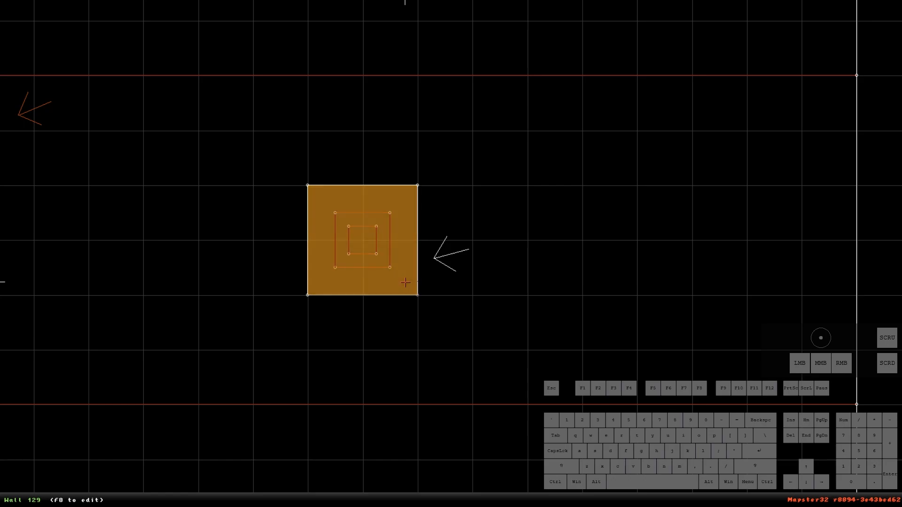
{"action": "key", "text": "ctrl+Delete"}
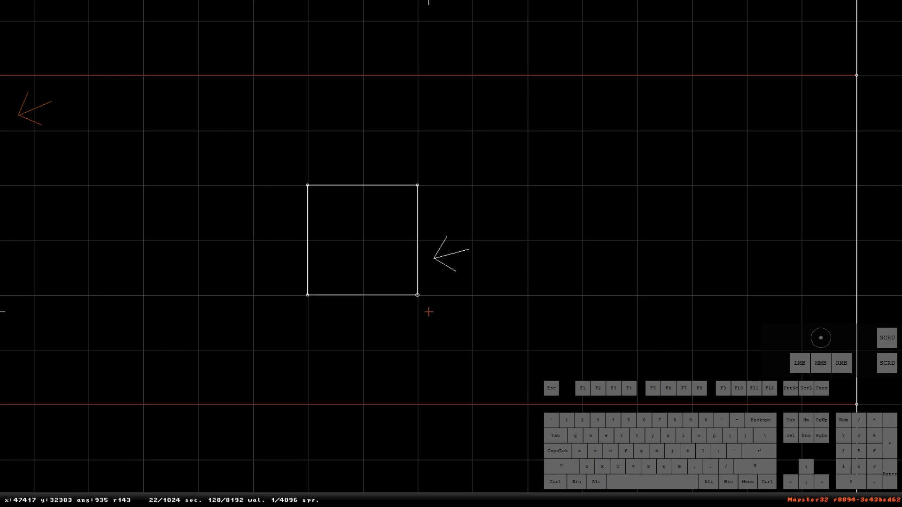
Examine in 3D mode what stands in place of the deleted square sectors.
{"action": "key", "text": "KP_Enter"}
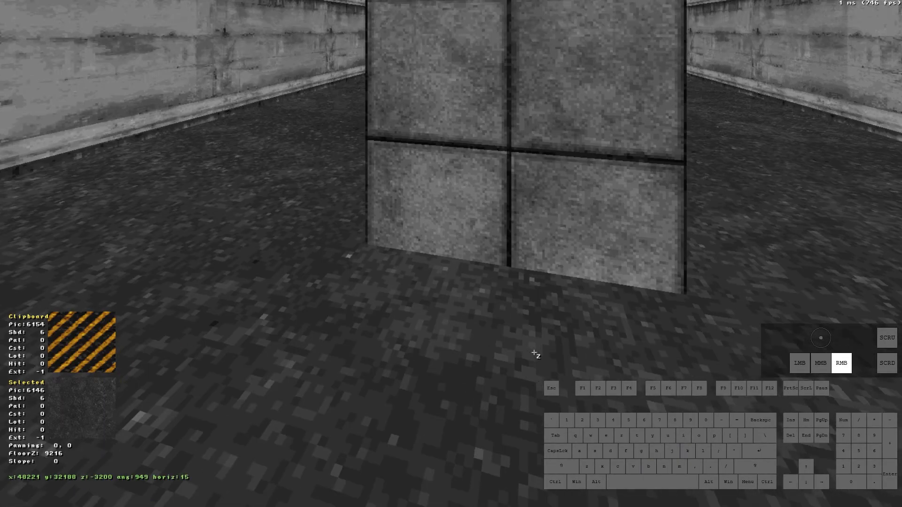
{"action": "right_click_drag", "start_coordinate": [535, 353], "coordinate": [534, 353]}
{"action": "left_click_drag", "start_coordinate": [531, 343], "coordinate": [532, 343]}
{"action": "right_click_drag", "start_coordinate": [532, 343], "coordinate": [532, 343]}
{"action": "left_click_drag", "start_coordinate": [531, 343], "coordinate": [531, 343]}
{"action": "right_click_drag", "start_coordinate": [532, 343], "coordinate": [531, 363]}
{"action": "left_click_drag", "start_coordinate": [531, 364], "coordinate": [531, 364]}
{"action": "key", "text": "KP_Enter"}
Make the empty square loop in the corridor a new sector.
{"action": "right_click_drag", "start_coordinate": [464, 316], "coordinate": [416, 277]}
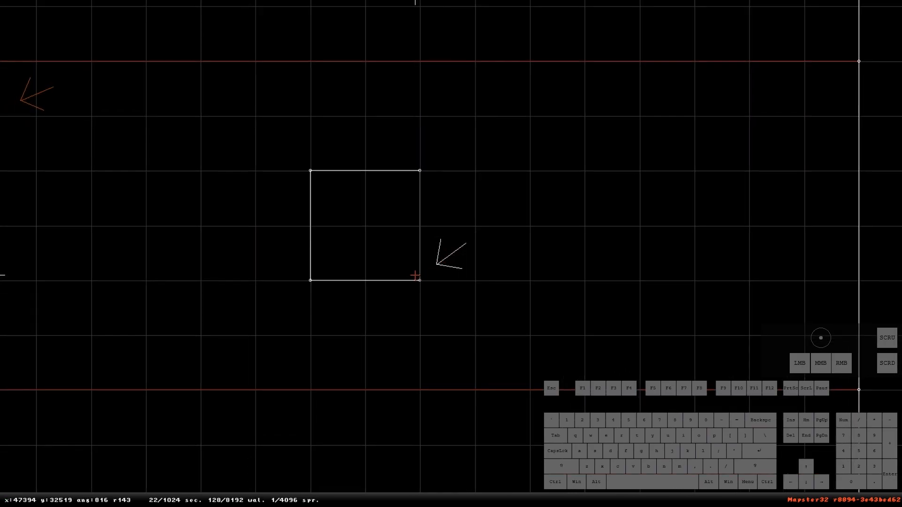
{"action": "key", "text": "alt"}
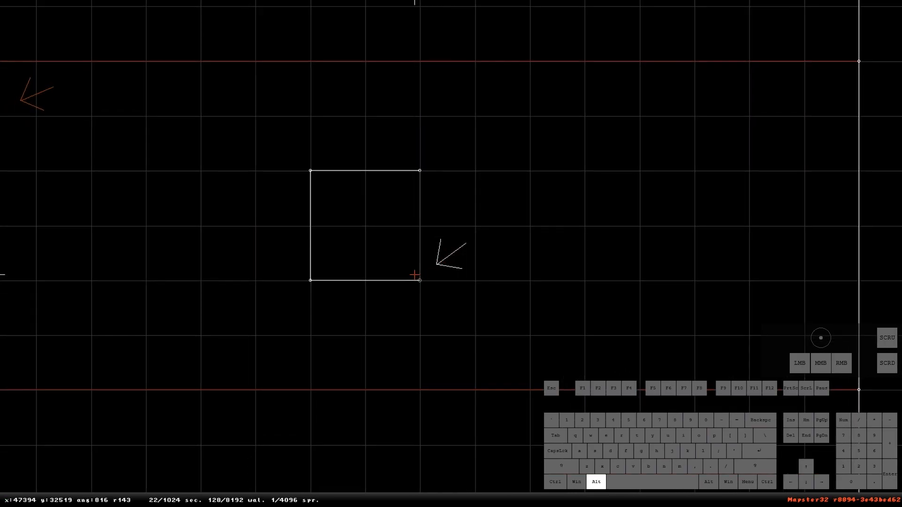
{"action": "key", "text": "alt+s"}
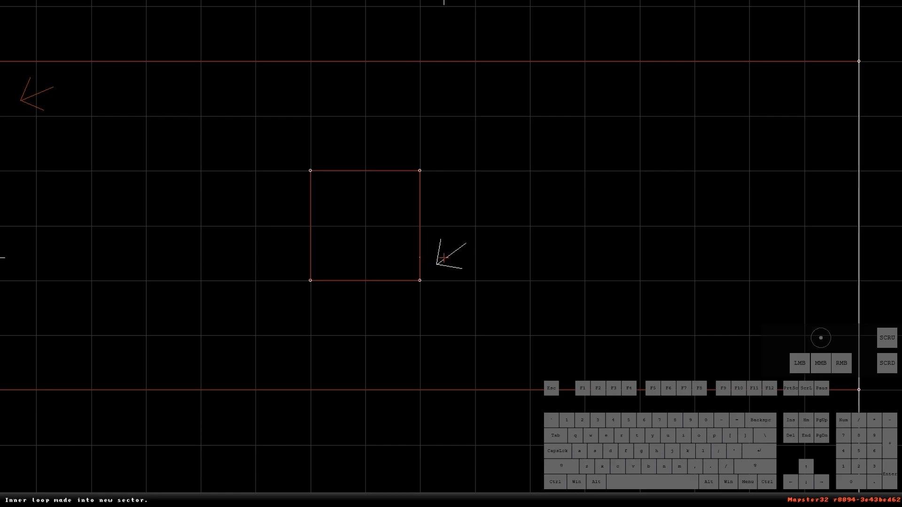
Join the square sector with the surrounding corridor sector.
{"action": "right_click_drag", "start_coordinate": [455, 254], "coordinate": [451, 254]}
{"action": "scroll", "coordinate": [441, 218], "scroll_direction": "up", "scroll_amount": 3}
{"action": "scroll", "coordinate": [431, 207], "scroll_direction": "up", "scroll_amount": 3}
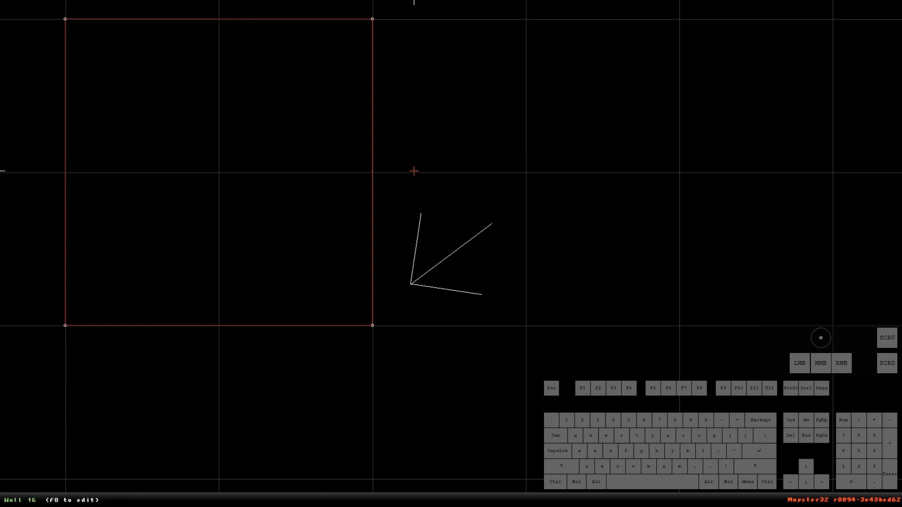
{"action": "key", "text": "j"}
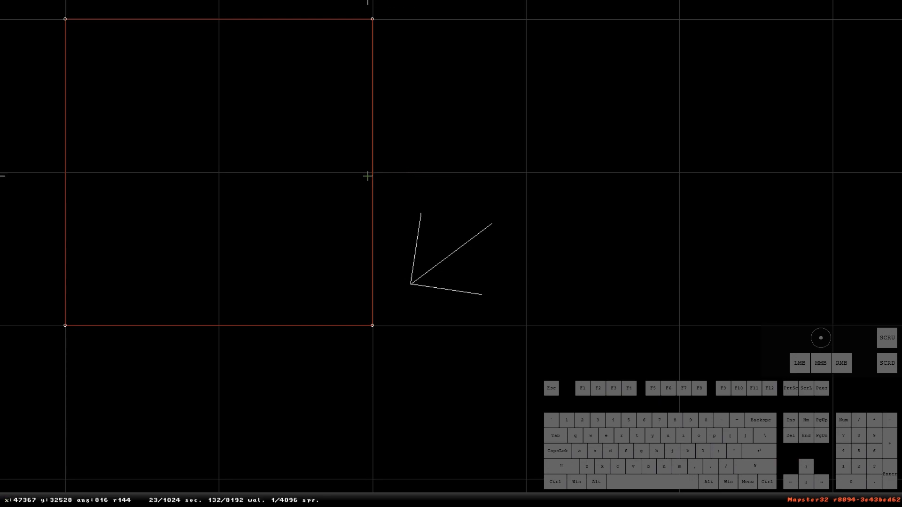
{"action": "key", "text": "j"}
{"action": "right_click_drag", "start_coordinate": [392, 209], "coordinate": [455, 253]}
{"action": "scroll", "coordinate": [451, 254], "scroll_direction": "down", "scroll_amount": 6}
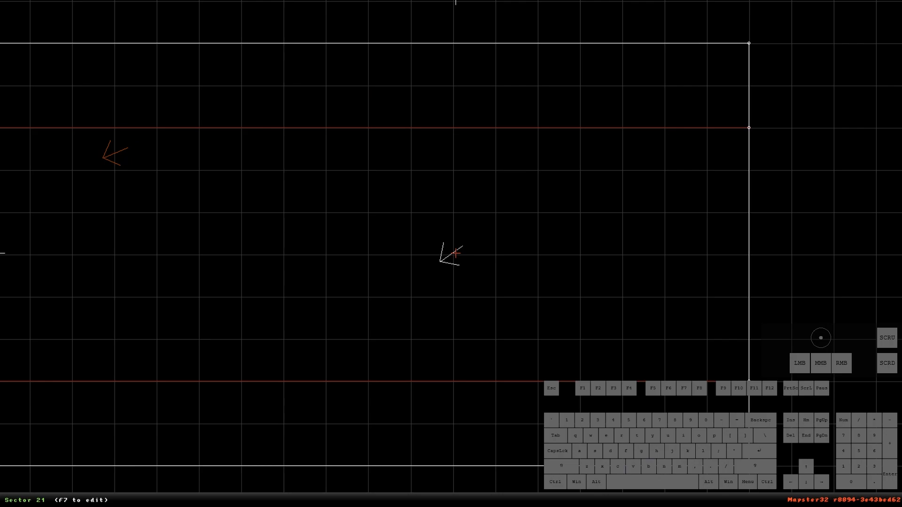
{"action": "scroll", "coordinate": [456, 253], "scroll_direction": "down", "scroll_amount": 4}
Join the remaining nested square sectors one after another with the surrounding corridor sector.
{"action": "left_click", "coordinate": [452, 258]}
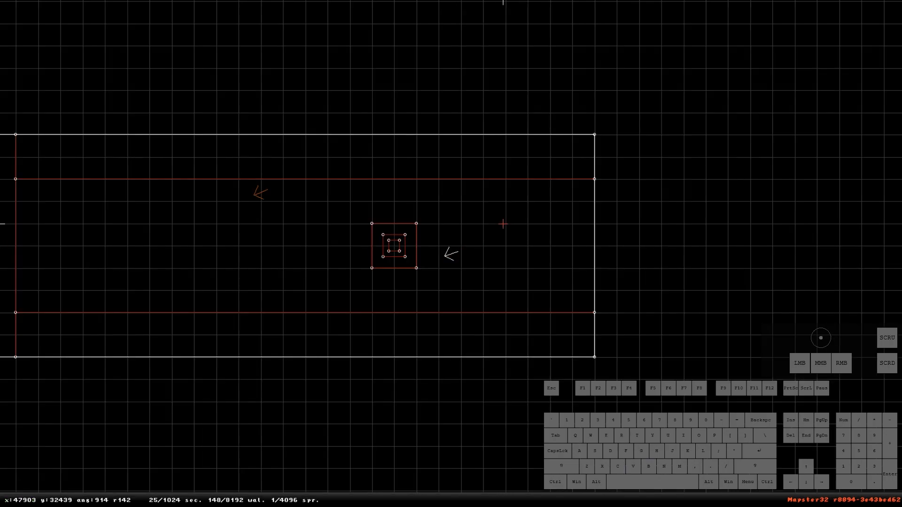
{"action": "right_click", "coordinate": [479, 248]}
{"action": "key", "text": "a"}
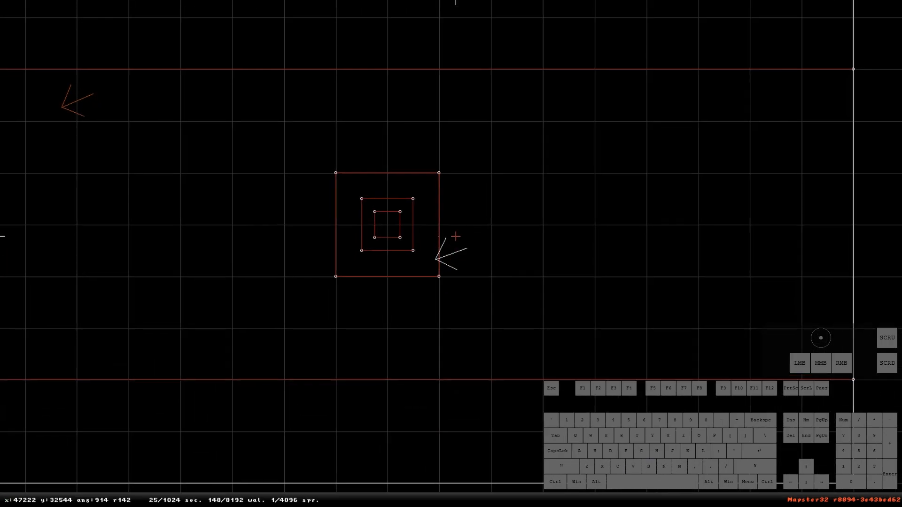
{"action": "key", "text": "j"}
{"action": "key", "text": "j"}
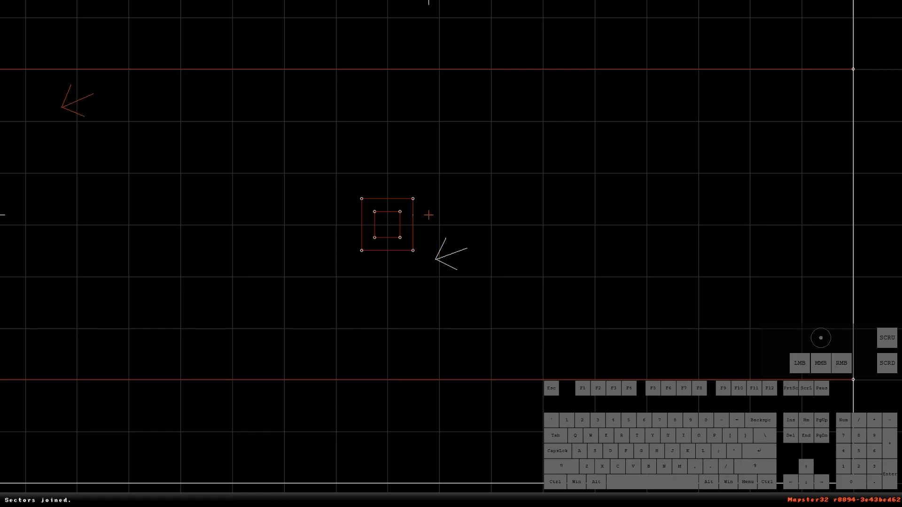
{"action": "key", "text": "j"}
{"action": "key", "text": "j"}
{"action": "key", "text": "j"}
{"action": "key", "text": "j"}
{"action": "right_click", "coordinate": [487, 259]}
{"action": "scroll", "coordinate": [451, 255], "scroll_direction": "down", "scroll_amount": 3}
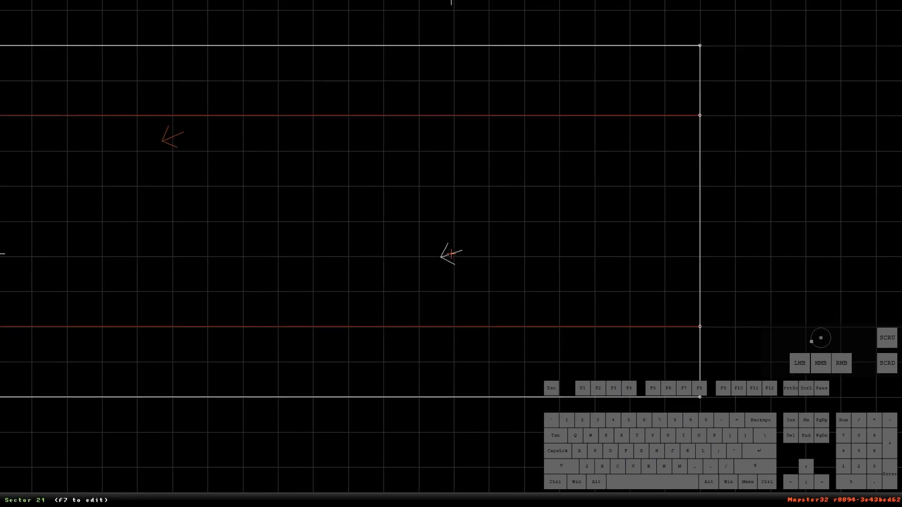
Draw a square loop with 1024-unit sides in the corridor and make it a new sector.
{"action": "key", "text": "z"}
{"action": "mouse_move", "coordinate": [451, 252]}
{"action": "right_mouse_down"}
{"action": "mouse_move", "coordinate": [444, 227]}
{"action": "mouse_move", "coordinate": [345, 235]}
{"action": "right_mouse_up"}
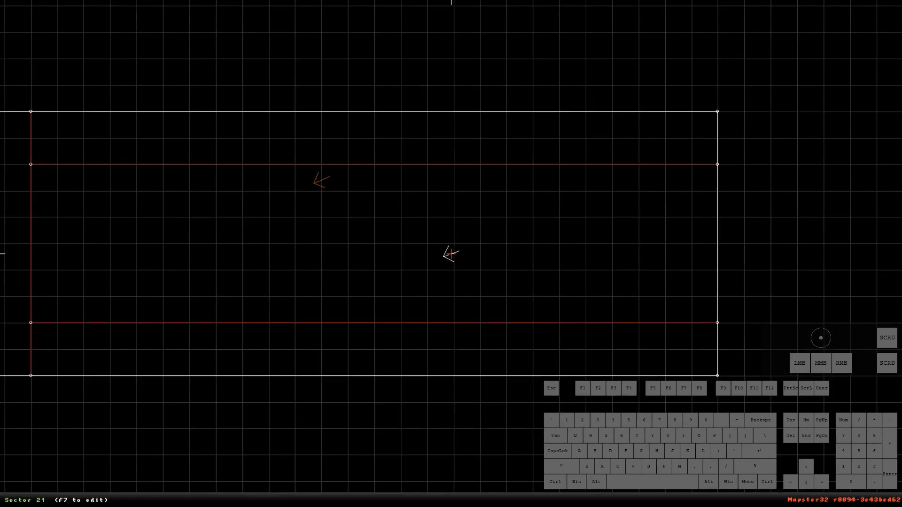
{"action": "key", "text": "space"}
{"action": "key", "text": "space"}
{"action": "key", "text": "space"}
{"action": "key", "text": "space"}
{"action": "key", "text": "space"}
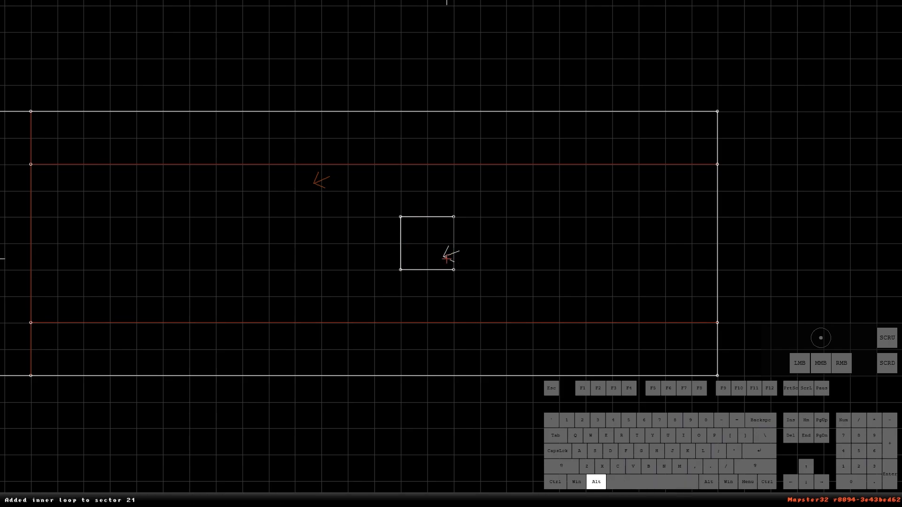
{"action": "key", "text": "alt+s"}
{"action": "right_click", "coordinate": [458, 261]}
{"action": "scroll", "coordinate": [451, 253], "scroll_direction": "up", "scroll_amount": 2}
Raise the new square sector's ceiling and apply the pyramid-patterned tile 6161 to the walls of the ceiling shaft.
{"action": "key", "text": "KP_Enter"}
{"action": "middle_click_drag", "start_coordinate": [453, 299], "coordinate": [491, 306]}
{"action": "left_click", "coordinate": [492, 306]}
{"action": "right_click_drag", "start_coordinate": [477, 224], "coordinate": [477, 222]}
{"action": "left_click_drag", "start_coordinate": [477, 221], "coordinate": [477, 221]}
{"action": "right_click_drag", "start_coordinate": [477, 221], "coordinate": [477, 221]}
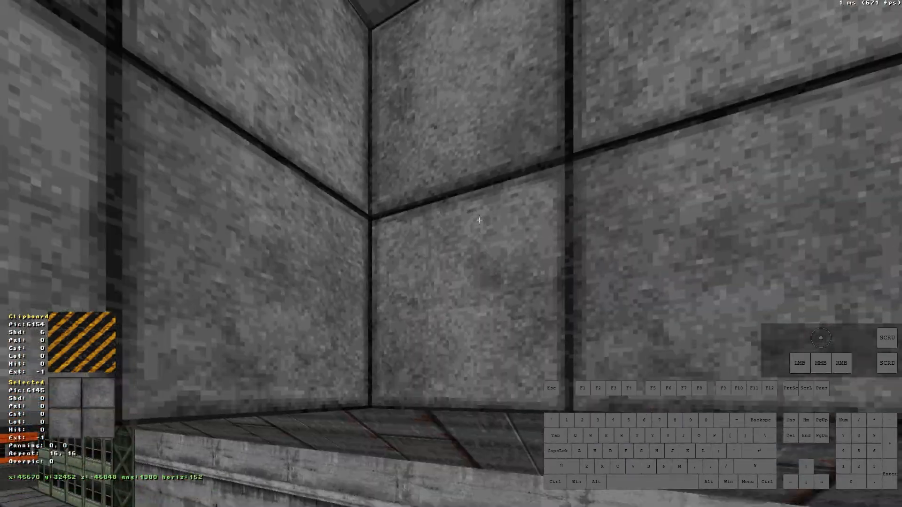
{"action": "key", "text": "v"}
{"action": "scroll", "coordinate": [451, 254], "scroll_direction": "down", "scroll_amount": 3}
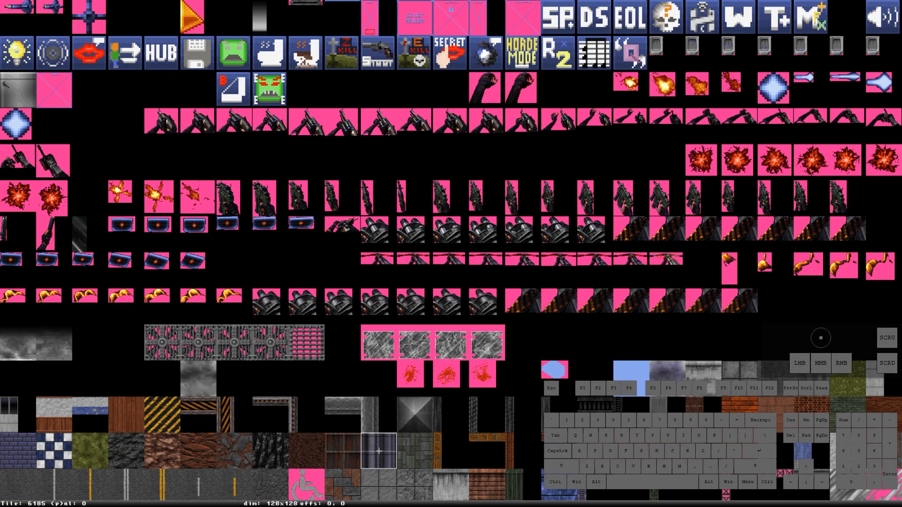
{"action": "left_click", "coordinate": [415, 414]}
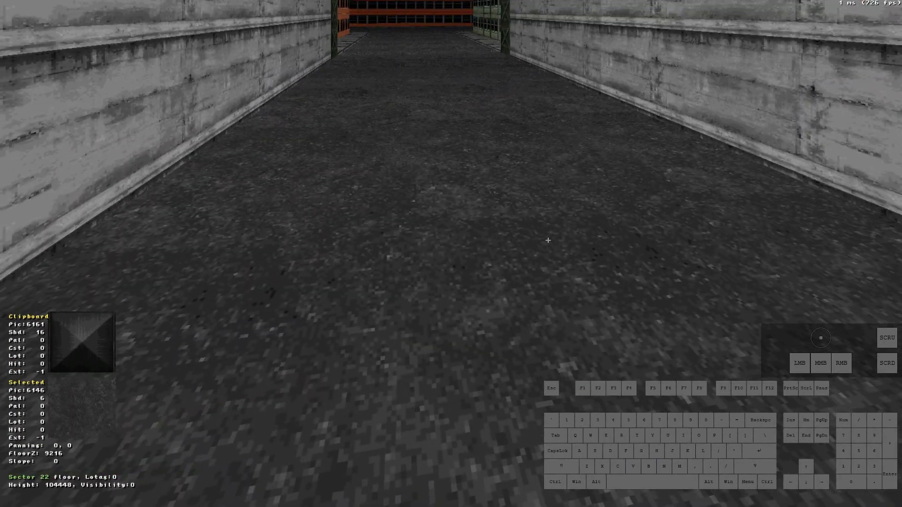
Lower the square sector's floor to 10240 and texture it with water tile 6240, with texture expansion on.
{"action": "right_click_drag", "start_coordinate": [548, 240], "coordinate": [513, 235]}
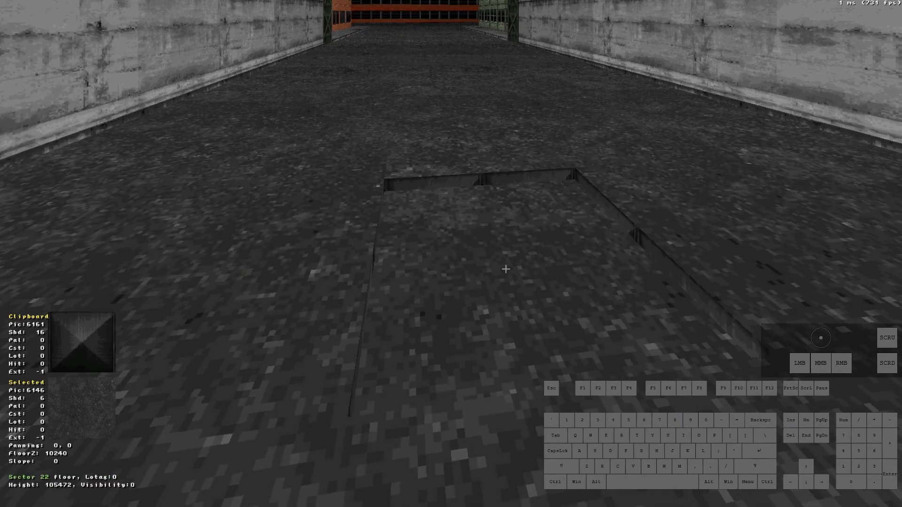
{"action": "key", "text": "v"}
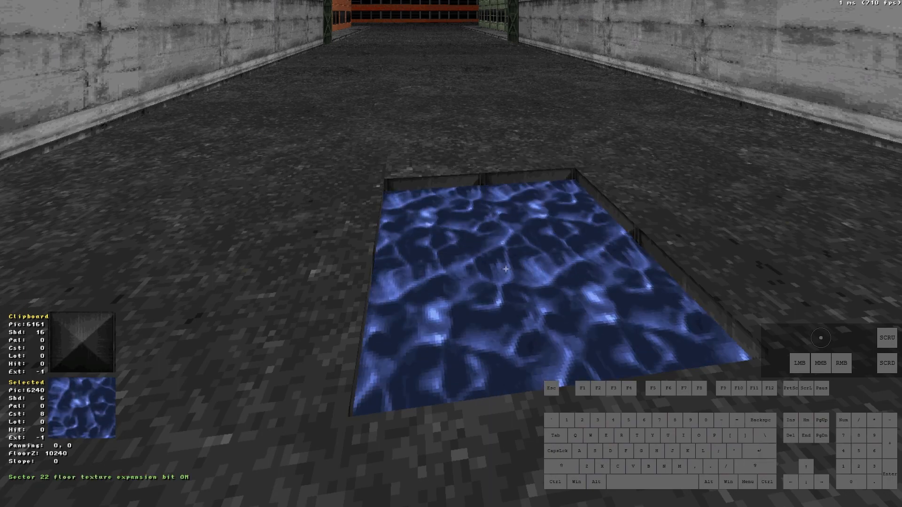
Apply the dark rock tile 6178 to the side walls of the square pool.
{"action": "key", "text": "v"}
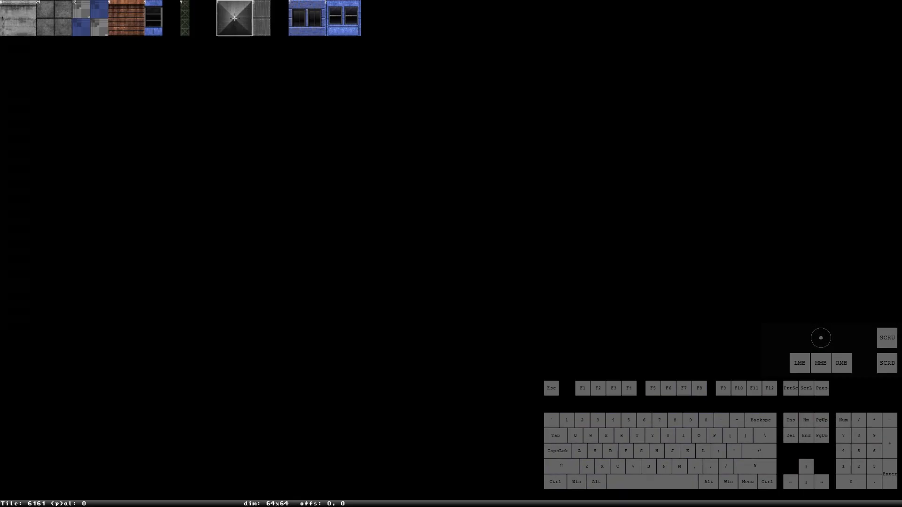
{"action": "key", "text": "Down"}
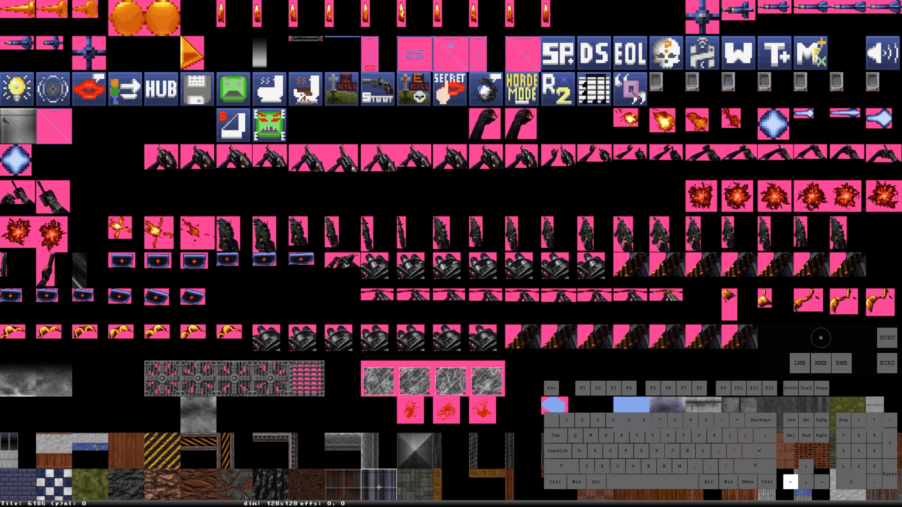
{"action": "key", "text": "Return"}
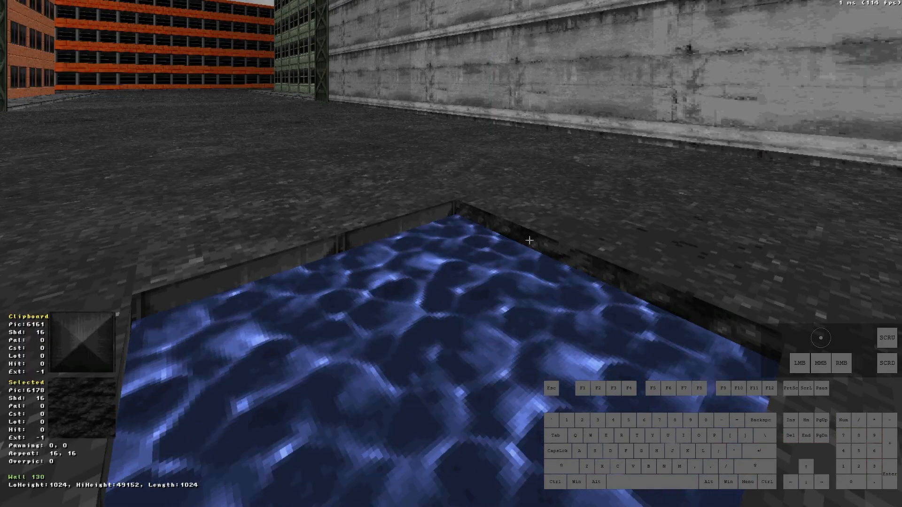
{"action": "key", "text": "Return"}
{"action": "right_click_drag", "start_coordinate": [408, 224], "coordinate": [467, 216]}
{"action": "key", "text": "Return"}
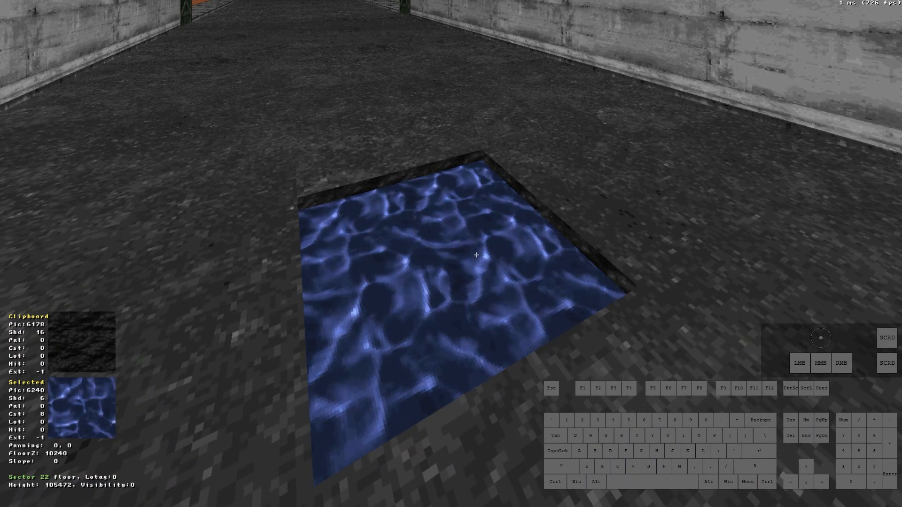
Examine the square pool and the raised ceiling shaft above it in 3D mode, and return to the 2D map.
{"action": "key", "text": "KP_Enter"}
{"action": "key", "text": "ctrl+z"}
{"action": "key", "text": "KP_Enter"}
{"action": "key", "text": "KP_Enter"}
{"action": "key", "text": "ctrl+z"}
{"action": "key", "text": "KP_Enter"}
{"action": "key", "text": "KP_Enter"}
{"action": "key", "text": "ctrl+z"}
{"action": "key", "text": "KP_Enter"}
{"action": "right_click_drag", "start_coordinate": [477, 390], "coordinate": [420, 346]}
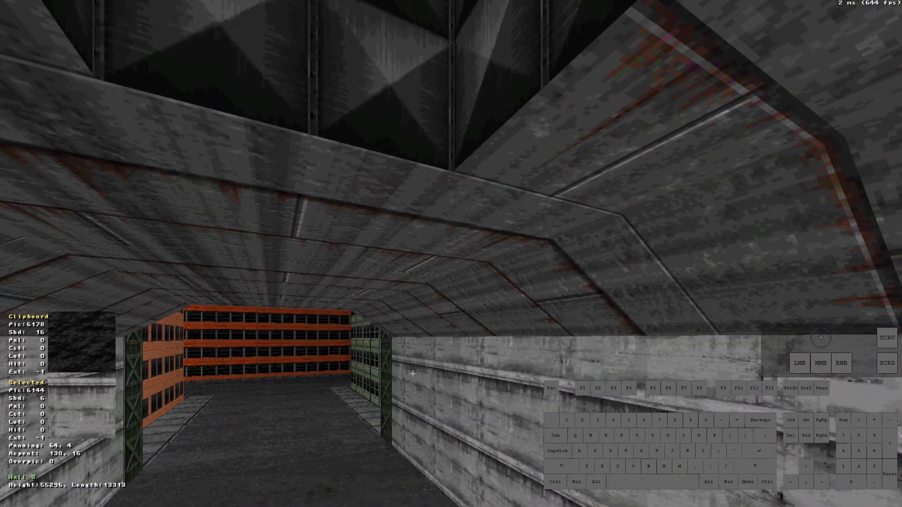
{"action": "left_click_drag", "start_coordinate": [414, 342], "coordinate": [410, 322]}
{"action": "right_click_drag", "start_coordinate": [411, 329], "coordinate": [410, 322]}
{"action": "left_click_drag", "start_coordinate": [410, 322], "coordinate": [409, 313]}
{"action": "right_click_drag", "start_coordinate": [409, 322], "coordinate": [409, 314]}
{"action": "key", "text": "KP_Enter"}
{"action": "key", "text": "space"}
{"action": "key", "text": "space"}
{"action": "key", "text": "space"}
{"action": "key", "text": "space"}
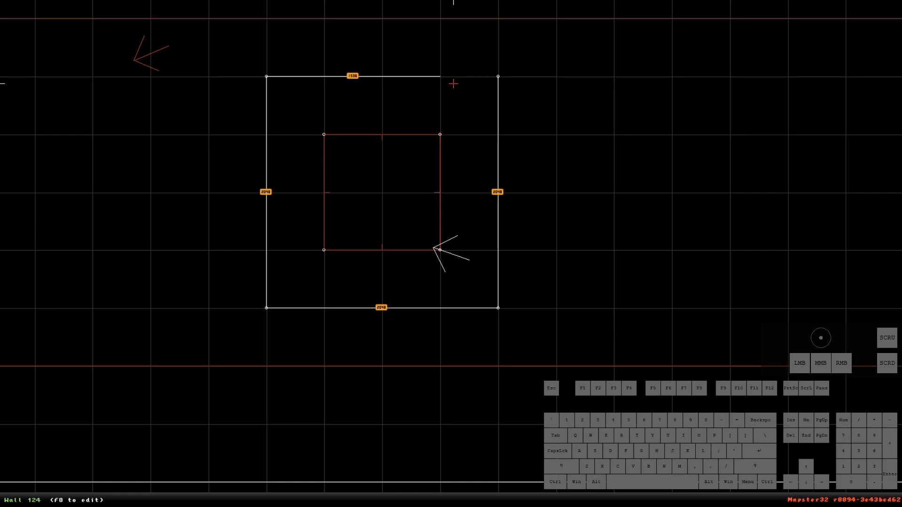
{"action": "key", "text": "BackSpace"}
{"action": "key", "text": "BackSpace"}
{"action": "key", "text": "BackSpace"}
{"action": "key", "text": "BackSpace"}
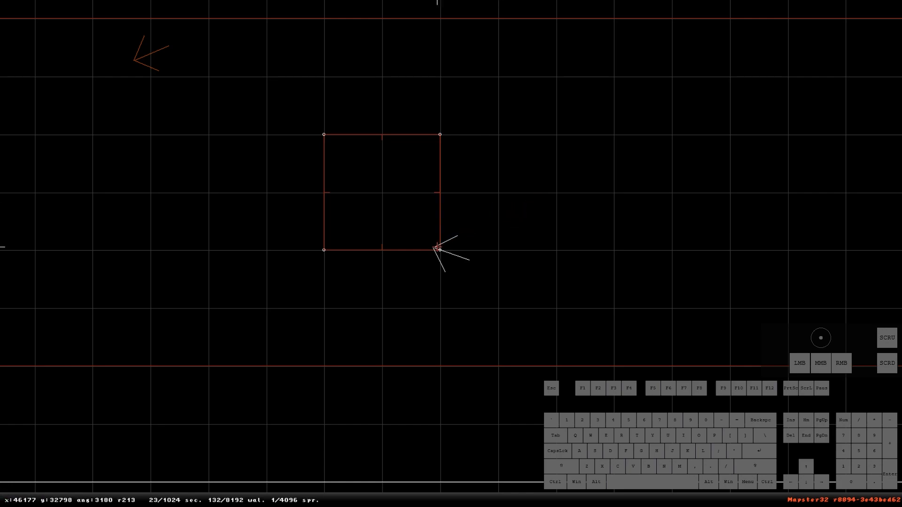
Draw a trapezoid from one side of the inner square out to a 2048-unit edge, splitting it off the corridor sector.
{"action": "key", "text": "space"}
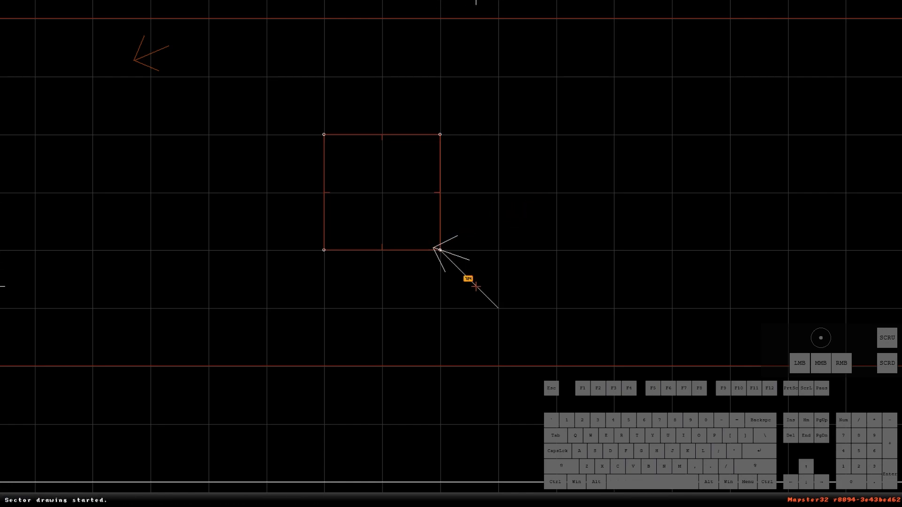
{"action": "key", "text": "space"}
{"action": "key", "text": "space"}
{"action": "key", "text": "space"}
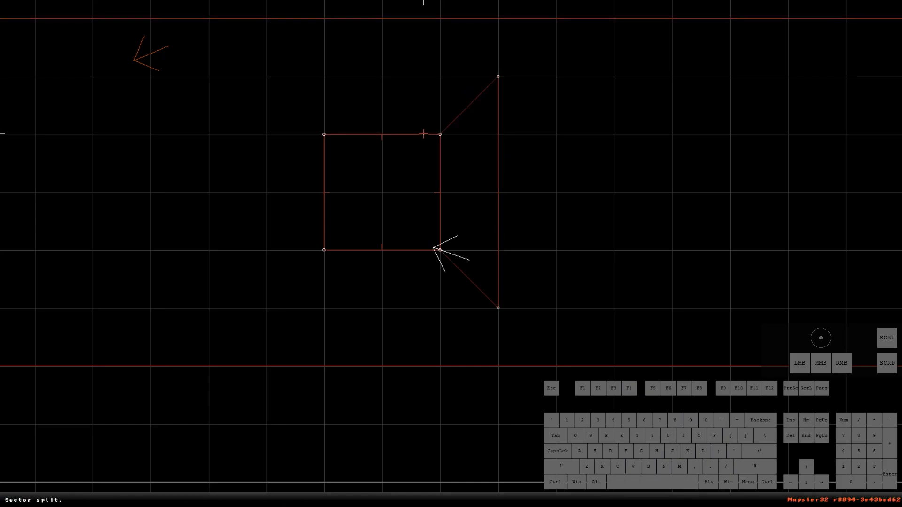
Draw the remaining three sides of the 2048-unit outer square from the trapezoid's outer corners to enclose the inner square.
{"action": "key", "text": "space"}
{"action": "key", "text": "space"}
{"action": "key", "text": "space"}
{"action": "key", "text": "space"}
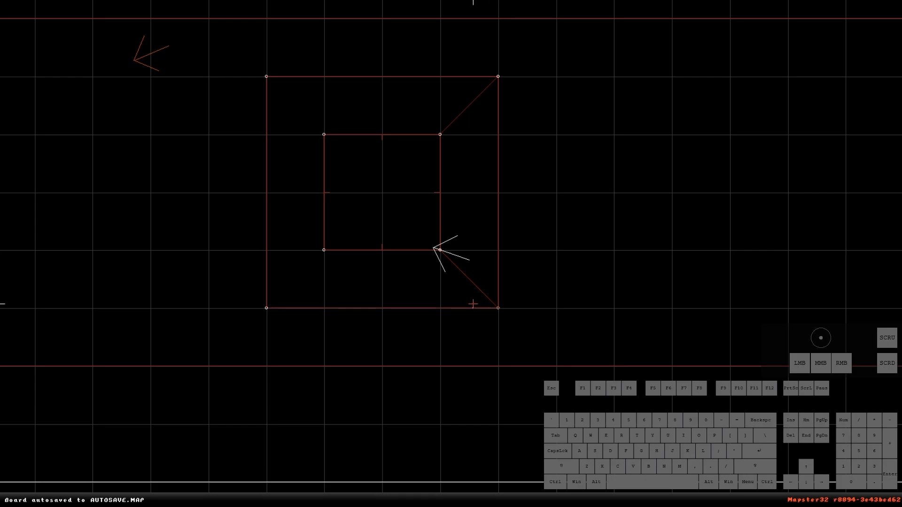
Join the trapezoid with the rest of the ring so that one sector surrounds the inner square.
{"action": "key", "text": "j"}
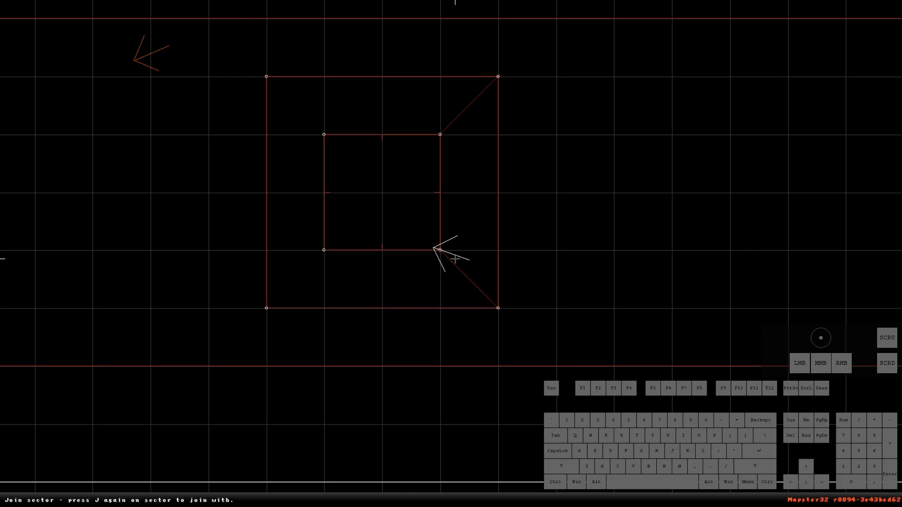
{"action": "key", "text": "j"}
{"action": "scroll", "coordinate": [470, 247], "scroll_direction": "down", "scroll_amount": 3}
{"action": "right_click", "coordinate": [470, 247]}
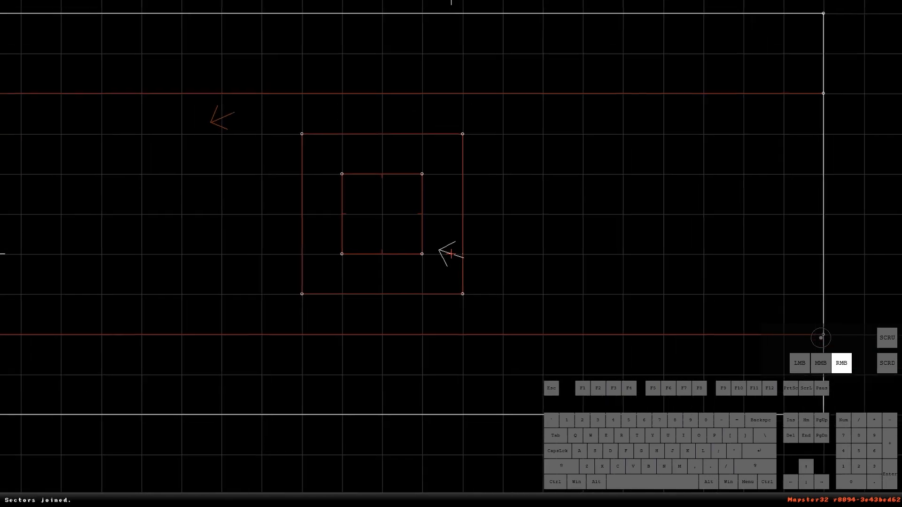
Lower the ring sector's floor to 10240 and copy the water texture from the inner square onto it.
{"action": "key", "text": "KP_Enter"}
{"action": "right_click_drag", "start_coordinate": [451, 302], "coordinate": [451, 301]}
{"action": "left_click_drag", "start_coordinate": [451, 302], "coordinate": [451, 301]}
{"action": "right_click", "coordinate": [382, 299]}
{"action": "key", "text": "Page_Down"}
{"action": "key", "text": "Tab"}
{"action": "key", "text": "Return"}
{"action": "key", "text": "Down"}
{"action": "key", "text": "Left"}
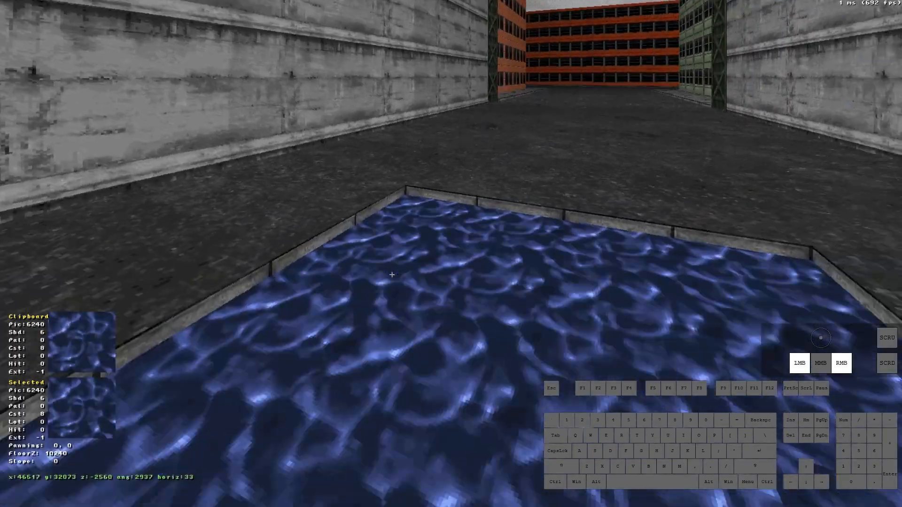
Apply rock tile 6178 to one outer wall of the enlarged pool and copy it to the other outer walls.
{"action": "key", "text": "v"}
{"action": "key", "text": "Left"}
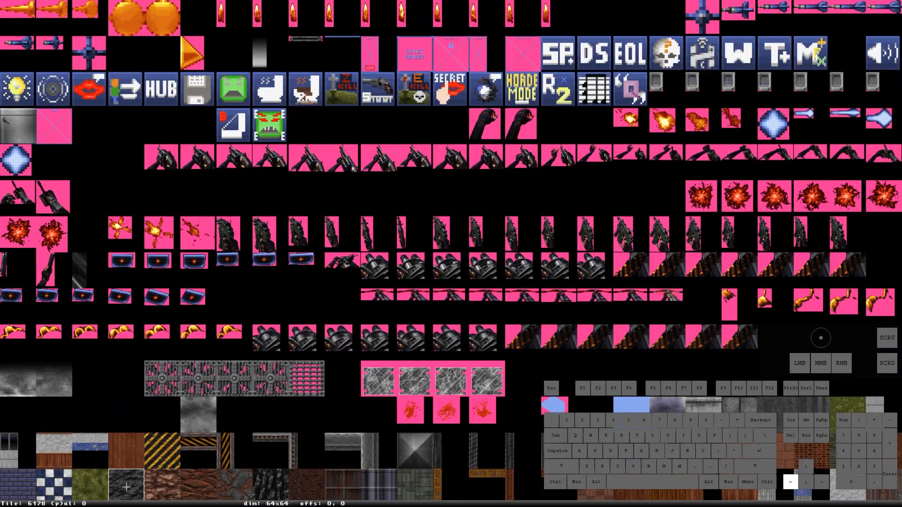
{"action": "key", "text": "Return"}
{"action": "key", "text": "Tab"}
{"action": "right_click_drag", "start_coordinate": [316, 265], "coordinate": [316, 266]}
{"action": "key", "text": "Return"}
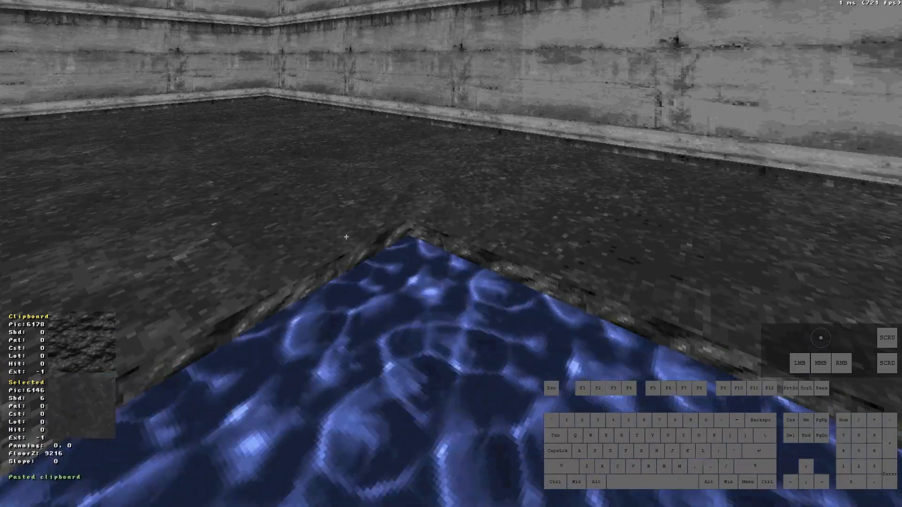
{"action": "right_click_drag", "start_coordinate": [296, 205], "coordinate": [297, 205]}
{"action": "key", "text": "Return"}
{"action": "right_click_drag", "start_coordinate": [296, 147], "coordinate": [296, 147]}
{"action": "left_click_drag", "start_coordinate": [296, 147], "coordinate": [296, 147]}
{"action": "right_click_drag", "start_coordinate": [295, 147], "coordinate": [305, 129]}
{"action": "left_click_drag", "start_coordinate": [306, 130], "coordinate": [306, 128]}
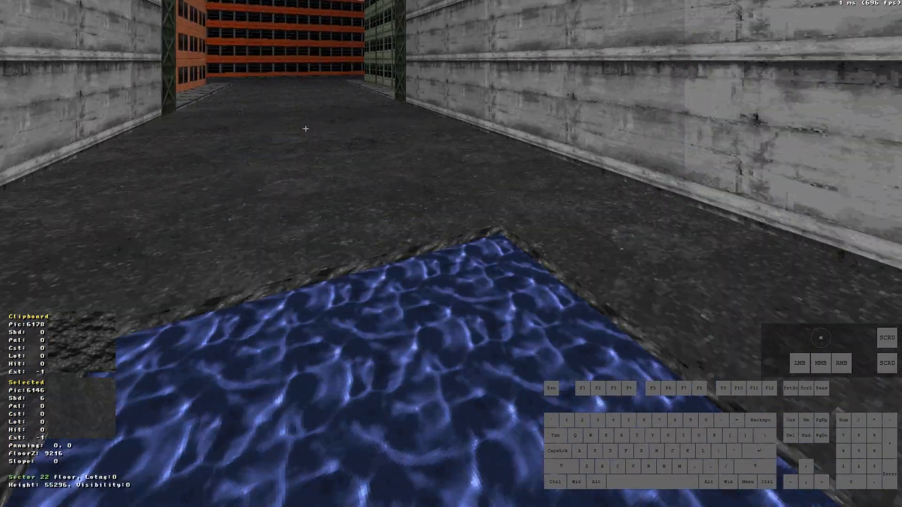
Set the grid to 256 units and reshape the pool outline's lower right part by inserting and moving points.
{"action": "key", "text": "KP_Enter"}
{"action": "scroll", "coordinate": [449, 267], "scroll_direction": "up", "scroll_amount": 2}
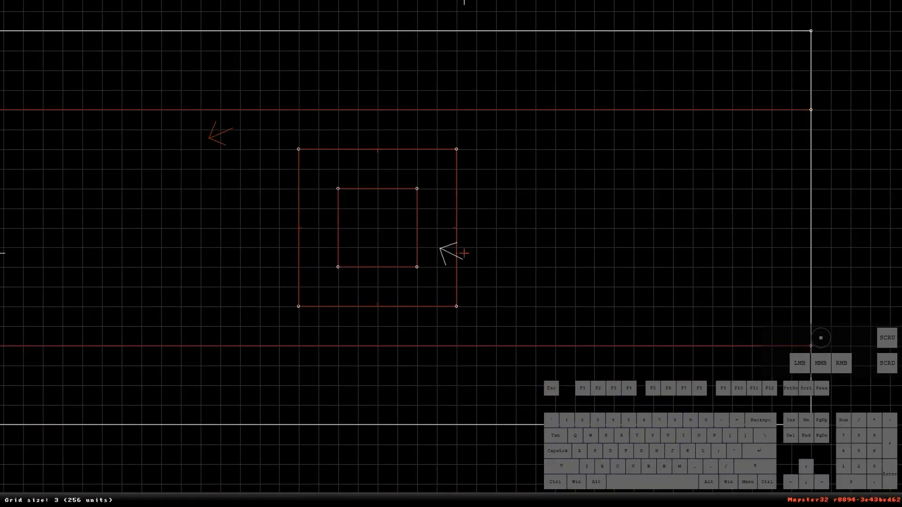
{"action": "key", "text": "Insert"}
{"action": "left_click_drag", "start_coordinate": [449, 268], "coordinate": [494, 281]}
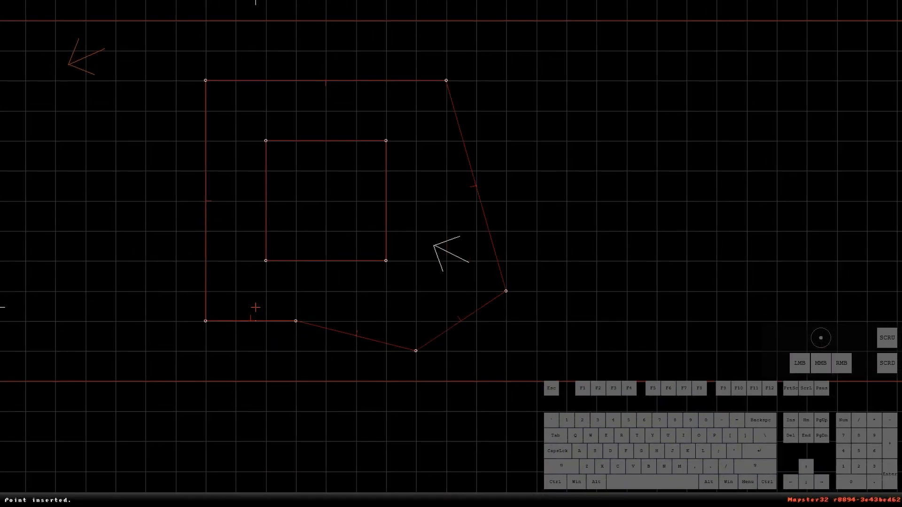
Pull the outline's lower left corner outward and insert two points on the left wall, bending it inward and outward.
{"action": "left_click_drag", "start_coordinate": [205, 321], "coordinate": [142, 351]}
{"action": "key", "text": "Insert"}
{"action": "left_click_drag", "start_coordinate": [165, 261], "coordinate": [205, 231]}
{"action": "key", "text": "Insert"}
{"action": "left_click_drag", "start_coordinate": [205, 171], "coordinate": [146, 140]}
Move the outline's upper corners outward, dent the top wall inward and bulge the right wall outward with inserted points.
{"action": "left_click_drag", "start_coordinate": [206, 82], "coordinate": [236, 51]}
{"action": "key", "text": "Insert"}
{"action": "left_click_drag", "start_coordinate": [328, 71], "coordinate": [356, 110]}
{"action": "left_click_drag", "start_coordinate": [455, 80], "coordinate": [476, 50]}
{"action": "key", "text": "Insert"}
{"action": "left_click_drag", "start_coordinate": [491, 141], "coordinate": [544, 179]}
Try palettes 2 and 3 on the outer pool's floor in 3D mode and keep palette 2.
{"action": "key", "text": "KP_Enter"}
{"action": "right_click_drag", "start_coordinate": [543, 179], "coordinate": [543, 179]}
{"action": "key", "text": "alt+p"}
{"action": "key", "text": "BackSpace"}
{"action": "type", "text": "2"}
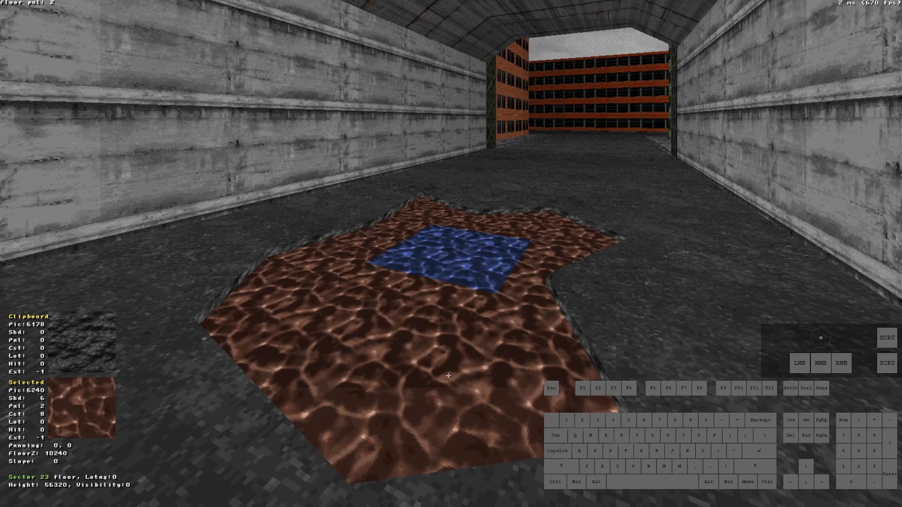
{"action": "key", "text": "BackSpace"}
{"action": "type", "text": "3"}
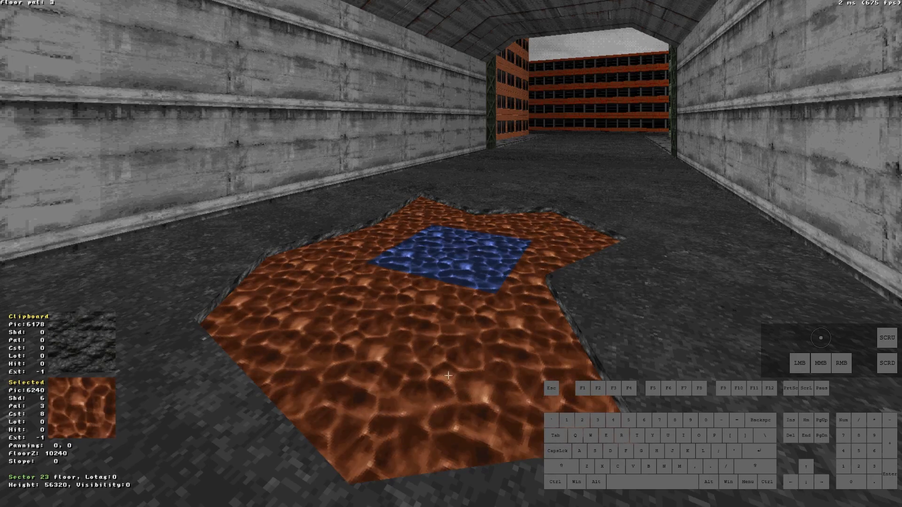
{"action": "key", "text": "Return"}
Copy the outer pool's palette 2 liquid floor onto the inner square's floor.
{"action": "key", "text": "Tab"}
{"action": "left_click_drag", "start_coordinate": [459, 373], "coordinate": [458, 373]}
{"action": "key", "text": "Return"}
{"action": "left_click_drag", "start_coordinate": [473, 334], "coordinate": [468, 332]}
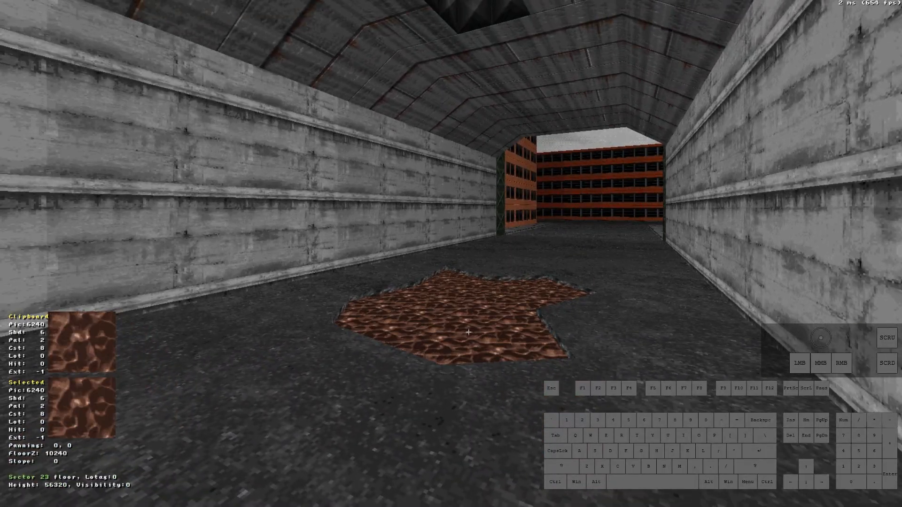
Examine the irregular brown pool from several viewpoints in 3D mode and return to the 2D map.
{"action": "right_click_drag", "start_coordinate": [481, 298], "coordinate": [482, 297]}
{"action": "left_click_drag", "start_coordinate": [482, 297], "coordinate": [481, 297]}
{"action": "right_click_drag", "start_coordinate": [481, 297], "coordinate": [482, 297]}
{"action": "left_click_drag", "start_coordinate": [482, 297], "coordinate": [481, 296]}
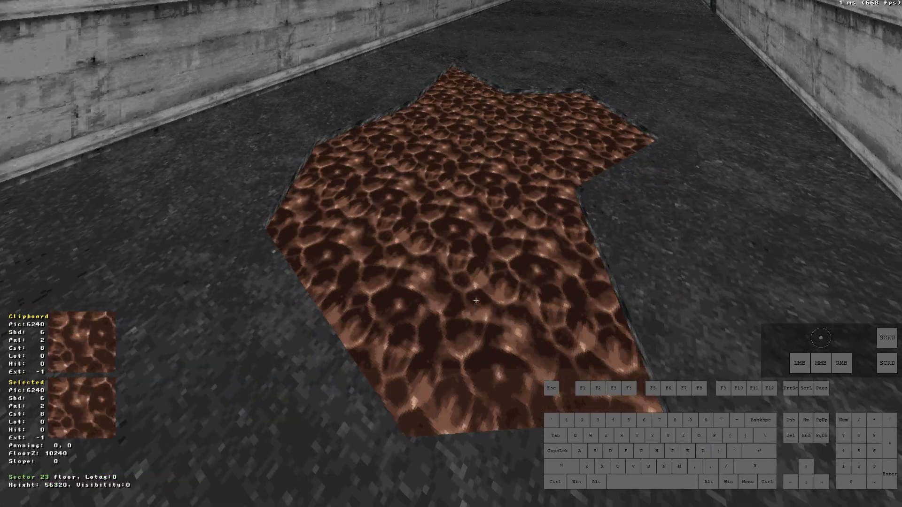
{"action": "right_click_drag", "start_coordinate": [474, 297], "coordinate": [472, 309]}
{"action": "left_click_drag", "start_coordinate": [473, 310], "coordinate": [473, 294]}
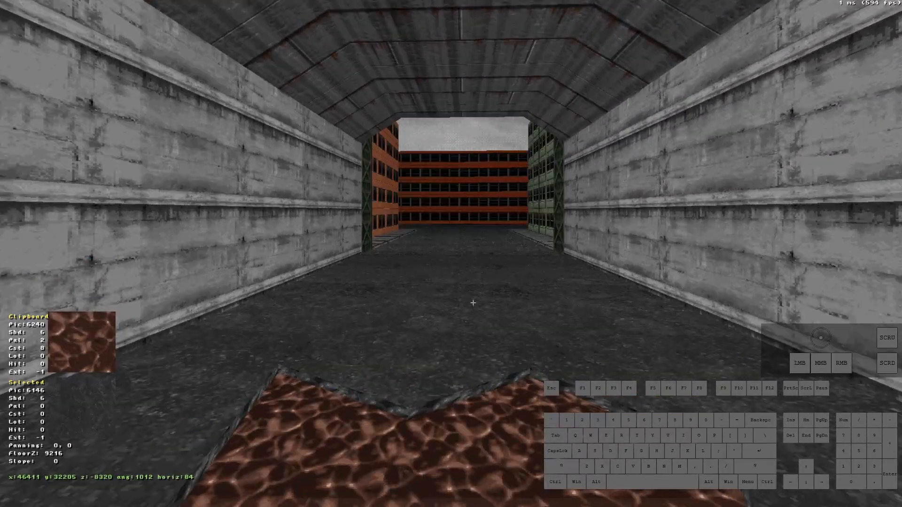
{"action": "key", "text": "KP_Enter"}
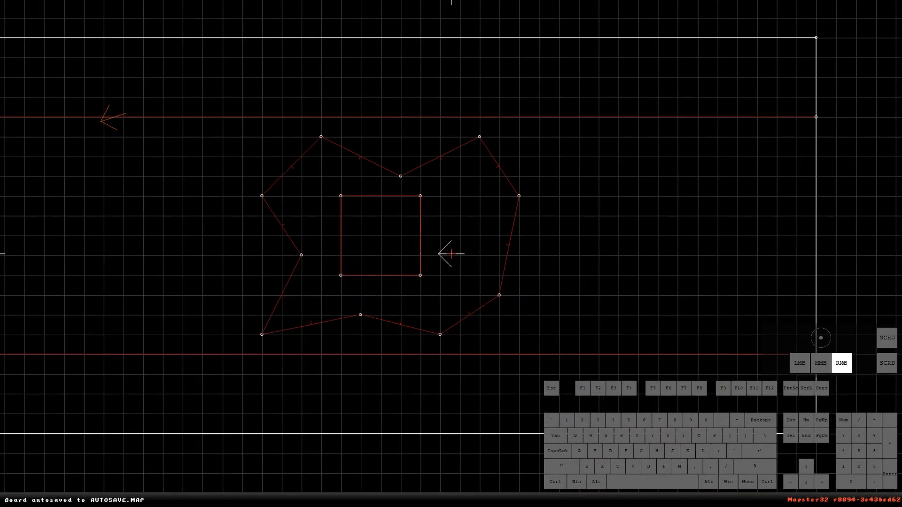
Give the inner square sector of the pool lotag 1 (WATER).
{"action": "key", "text": "t"}
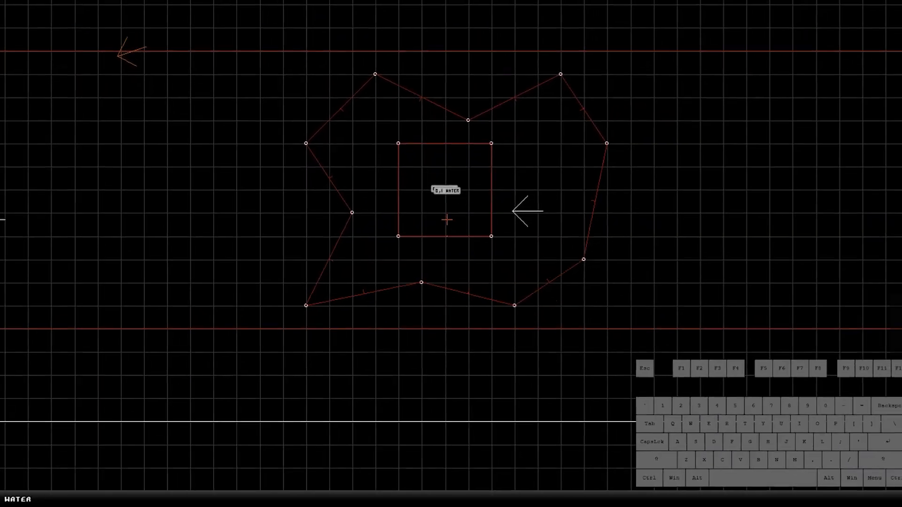
{"action": "right_click", "coordinate": [506, 233]}
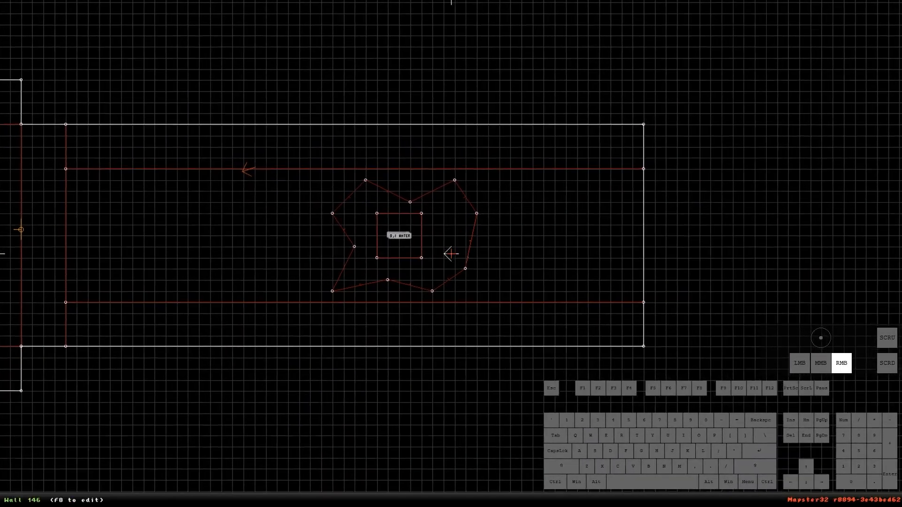
{"action": "right_click_drag", "start_coordinate": [451, 254], "coordinate": [451, 253]}
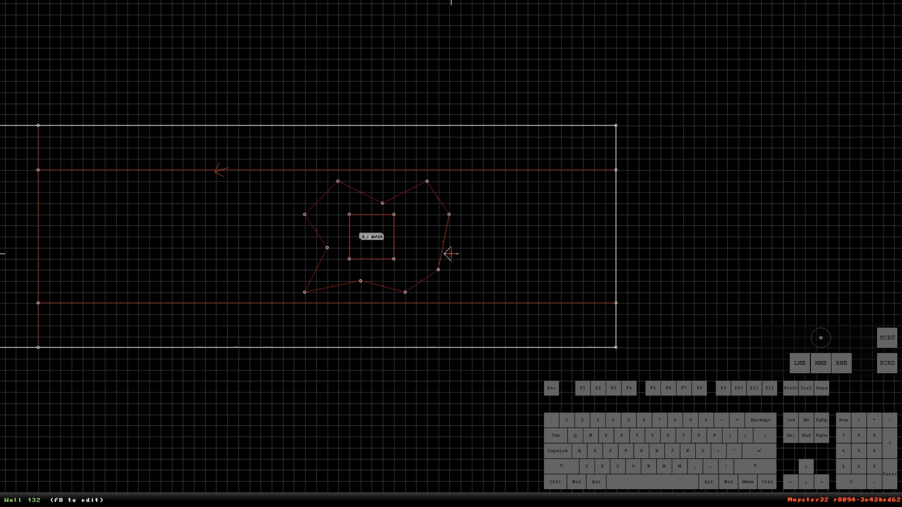
Set the player's starting position inside the pool's inner square, facing the open end of the tunnel.
{"action": "key", "text": "KP_Enter"}
{"action": "right_click_drag", "start_coordinate": [451, 302], "coordinate": [471, 286]}
{"action": "left_click_drag", "start_coordinate": [471, 286], "coordinate": [468, 292]}
{"action": "right_click_drag", "start_coordinate": [467, 292], "coordinate": [467, 292]}
{"action": "left_click_drag", "start_coordinate": [467, 292], "coordinate": [468, 292]}
{"action": "right_click_drag", "start_coordinate": [468, 292], "coordinate": [467, 292]}
{"action": "left_click_drag", "start_coordinate": [468, 292], "coordinate": [468, 291]}
{"action": "right_click_drag", "start_coordinate": [467, 292], "coordinate": [467, 291]}
{"action": "left_click_drag", "start_coordinate": [468, 292], "coordinate": [467, 292]}
{"action": "right_click_drag", "start_coordinate": [467, 292], "coordinate": [467, 291]}
{"action": "left_click_drag", "start_coordinate": [468, 291], "coordinate": [467, 292]}
{"action": "right_click_drag", "start_coordinate": [468, 292], "coordinate": [467, 292]}
{"action": "left_click_drag", "start_coordinate": [468, 291], "coordinate": [469, 293]}
{"action": "right_click_drag", "start_coordinate": [469, 293], "coordinate": [468, 292]}
{"action": "left_click_drag", "start_coordinate": [467, 292], "coordinate": [468, 292]}
{"action": "right_click_drag", "start_coordinate": [467, 292], "coordinate": [467, 292]}
{"action": "left_click_drag", "start_coordinate": [467, 292], "coordinate": [468, 292]}
{"action": "right_click_drag", "start_coordinate": [468, 293], "coordinate": [469, 293]}
{"action": "left_click", "coordinate": [468, 293]}
{"action": "key", "text": "KP_Enter"}
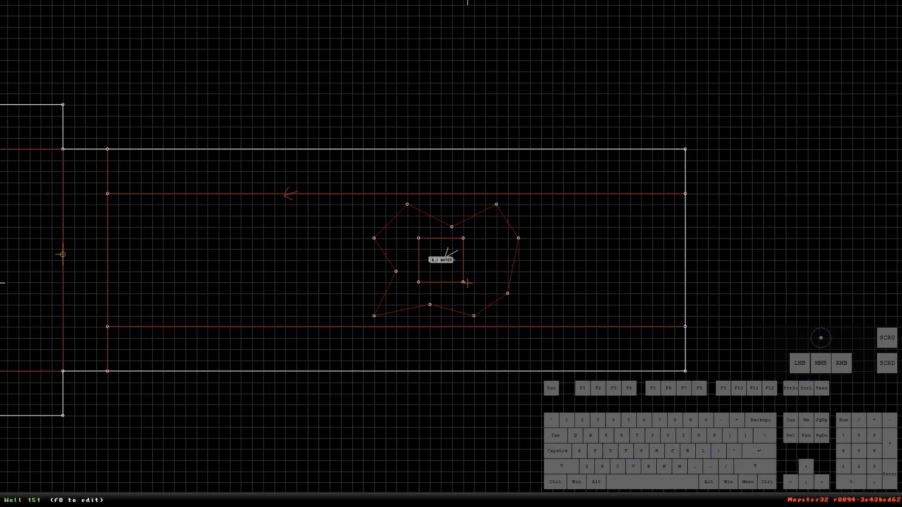
{"action": "key", "text": "a"}
{"action": "key", "text": "Scroll_Lock"}
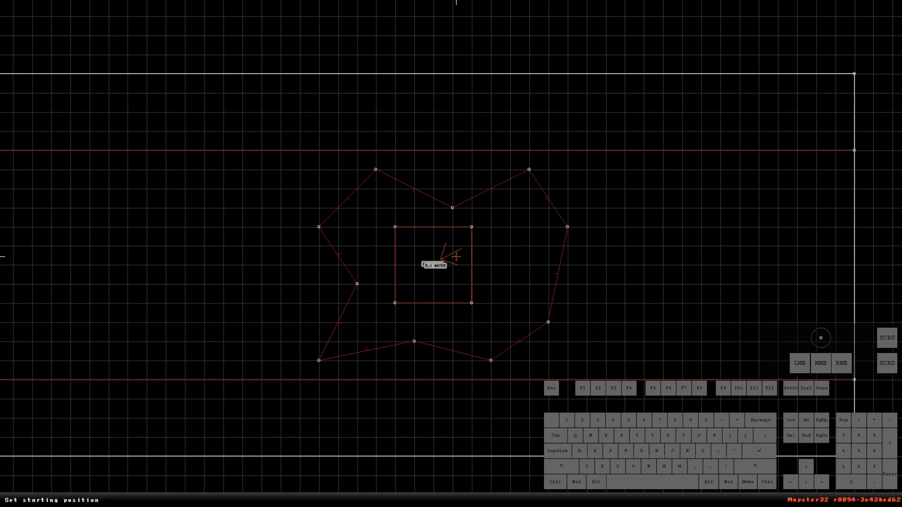
{"action": "right_click_drag", "start_coordinate": [454, 265], "coordinate": [451, 254]}
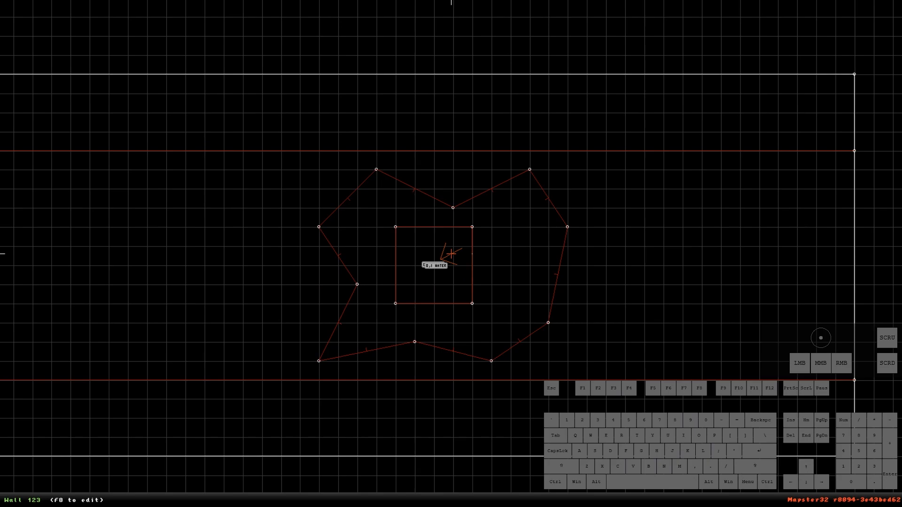
Save the map as TUTORIAL.
{"action": "key", "text": "Escape"}
{"action": "key", "text": "a"}
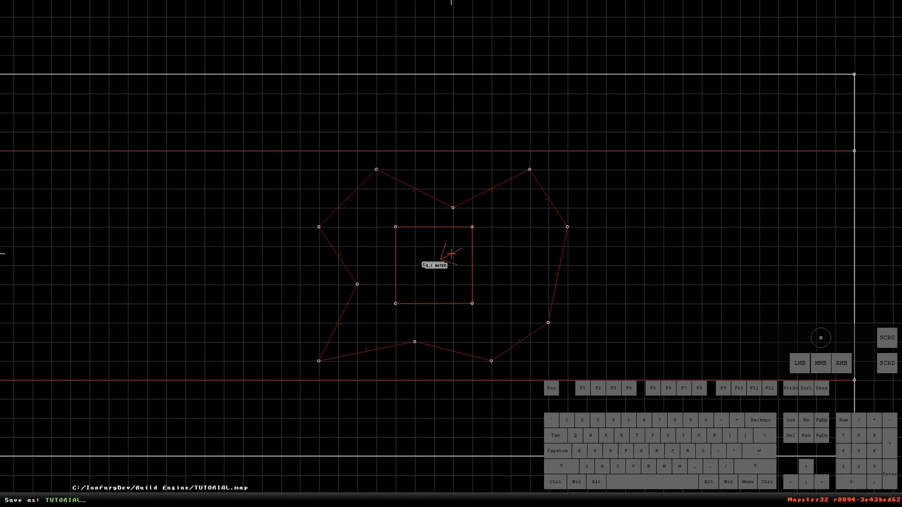
{"action": "key", "text": "Return"}
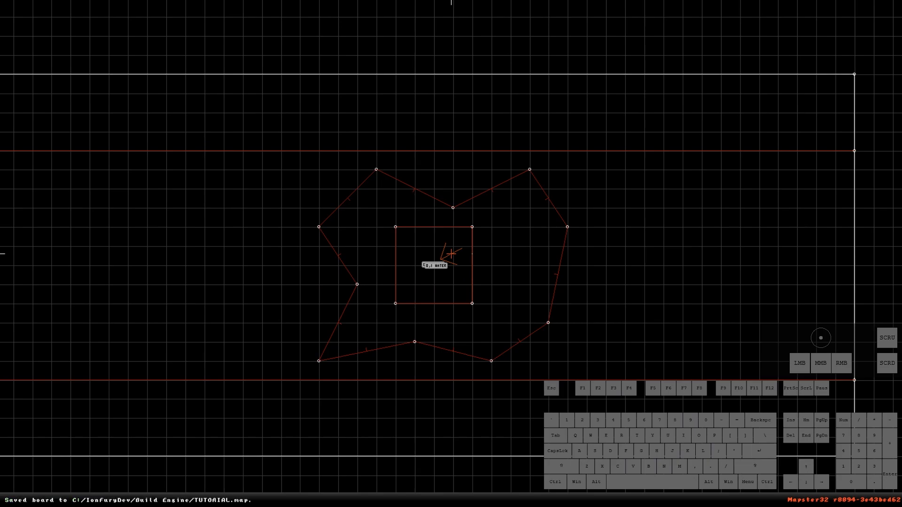
Launch a test run of the map in EDuke32 with Ion Fury as the game.
{"action": "key", "text": "alt"}
{"action": "key", "text": "Escape"}
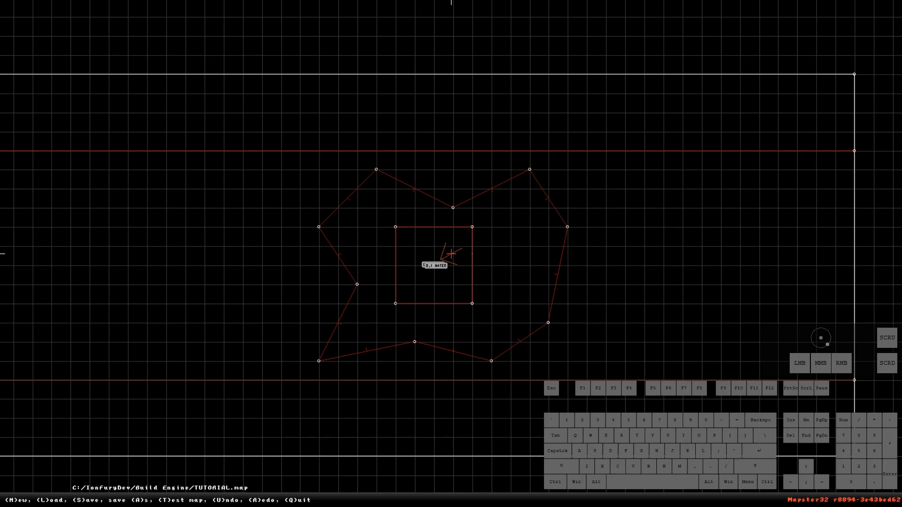
{"action": "left_click", "coordinate": [452, 254]}
{"action": "key", "text": "t"}
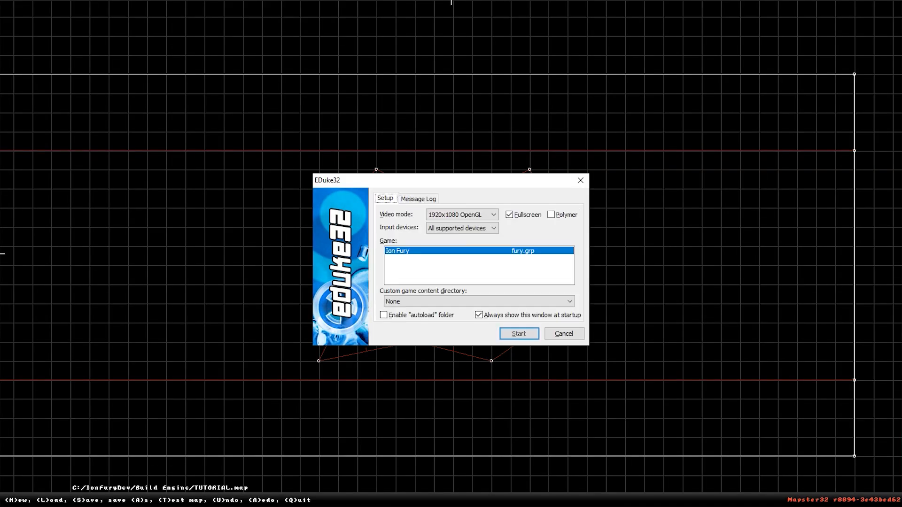
{"action": "left_click", "coordinate": [510, 336]}
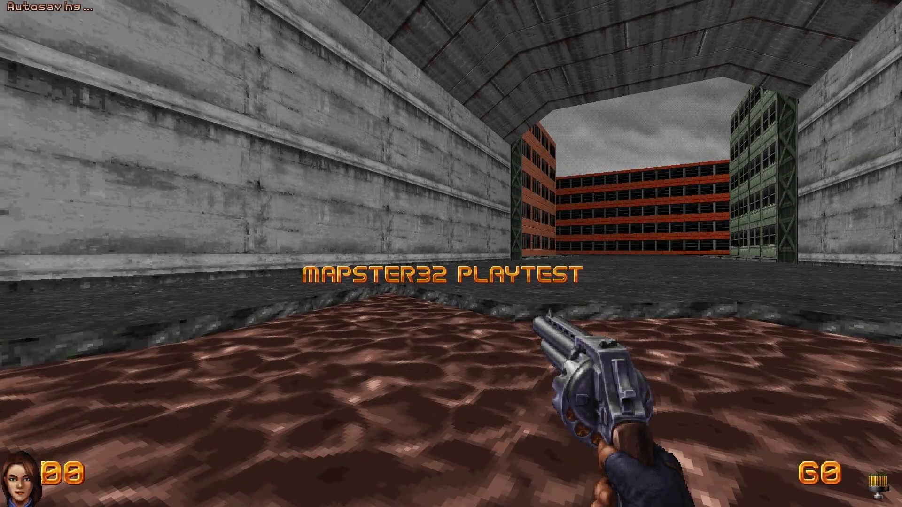
Walk through the brown pool in the playtest, climb out over its edge and look back at it from the tunnel floor.
{"action": "key", "text": "s"}
{"action": "key", "text": "s"}
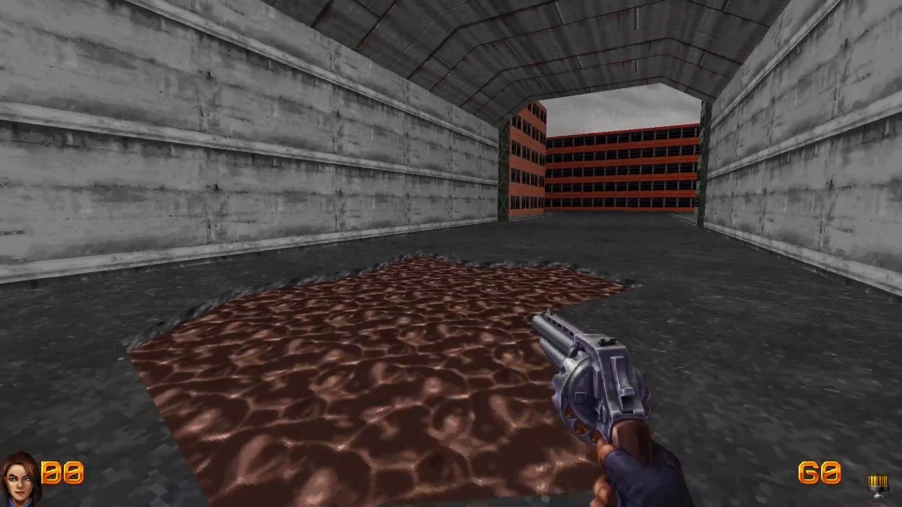
{"action": "key", "text": "w"}
{"action": "key", "text": "w"}
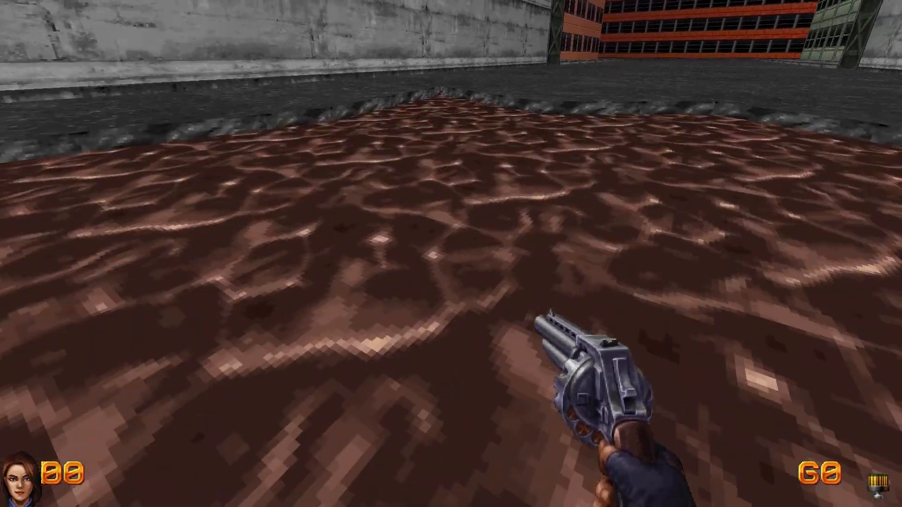
{"action": "key", "text": "w"}
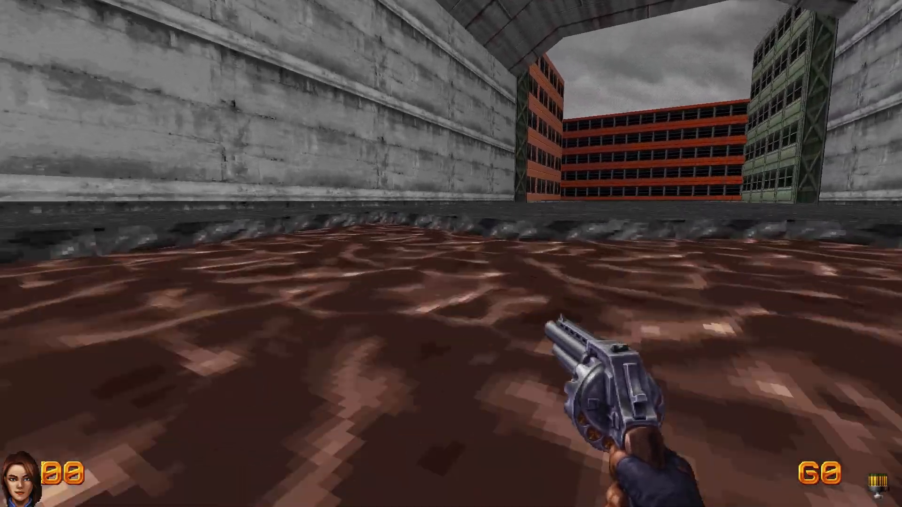
{"action": "key", "text": "w"}
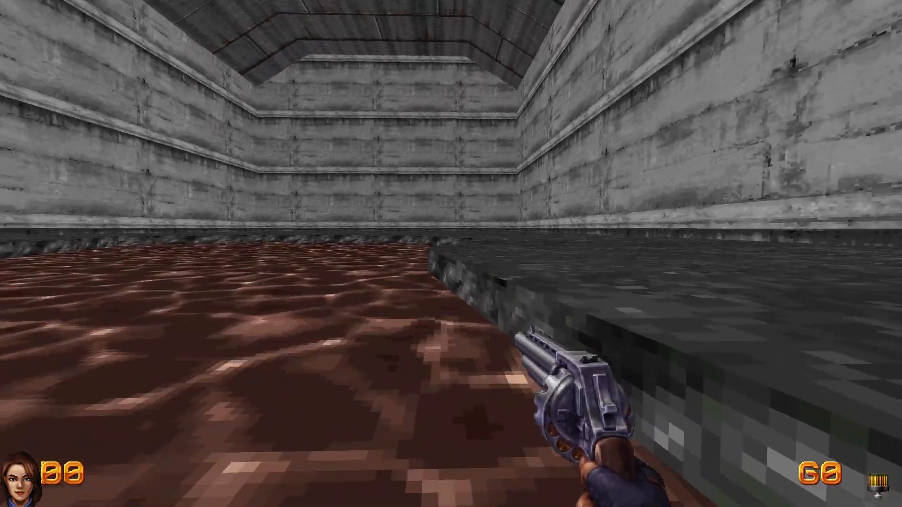
{"action": "key", "text": "space"}
{"action": "key", "text": "w"}
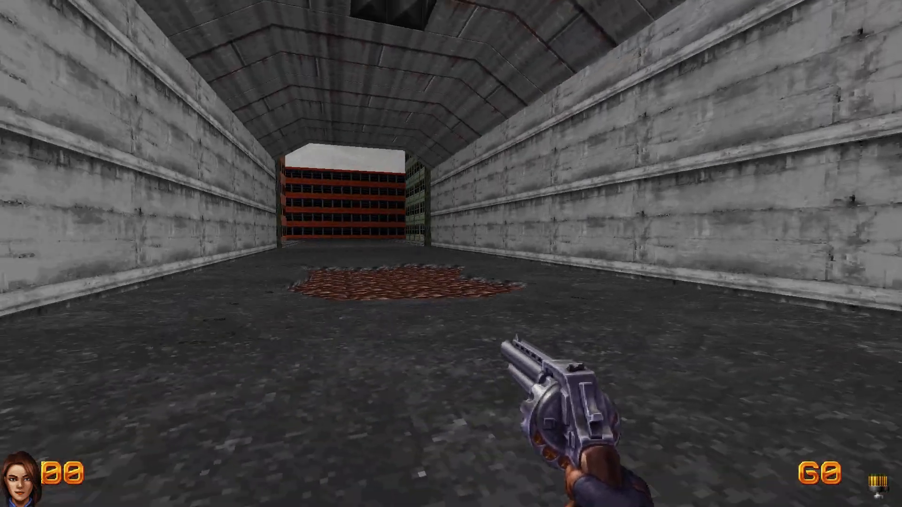